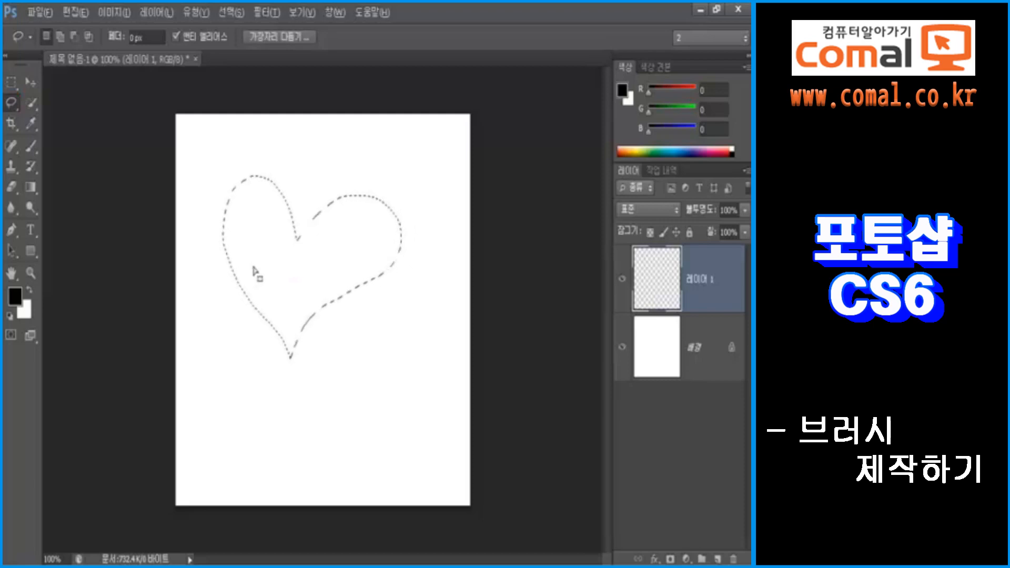
# - Fill the heart selection with black, deselect, and shrink the heart to about 30% in the upper middle of the canvas
pyautogui.hotkey('alt', 'BackSpace')
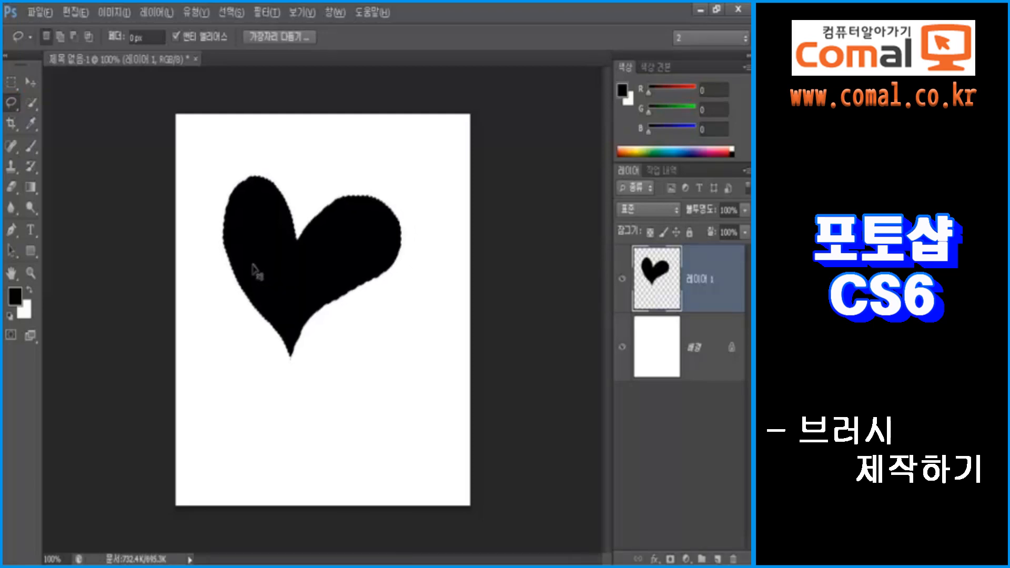
pyautogui.hotkey('ctrl', 'd')
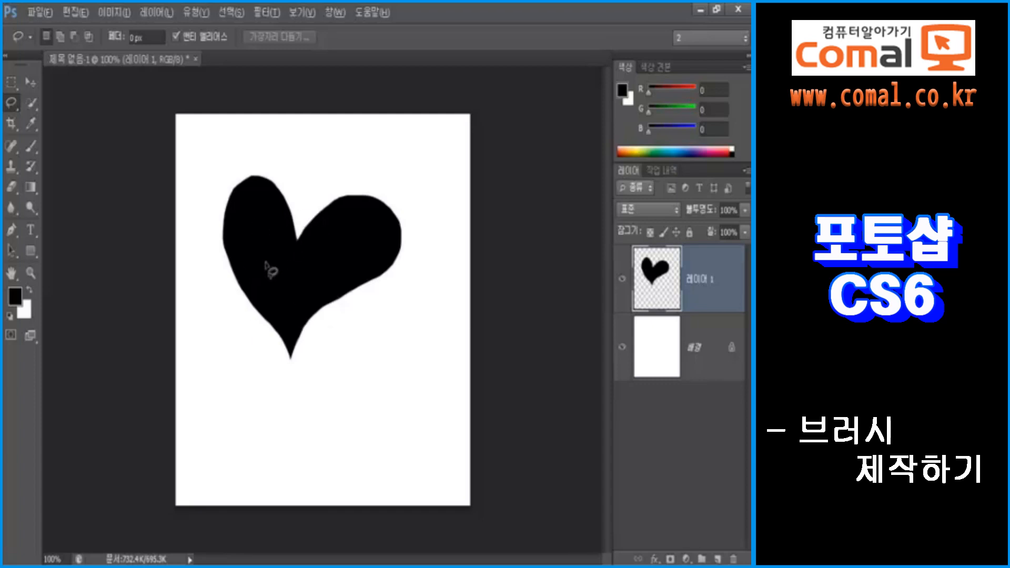
pyautogui.click(31, 83)
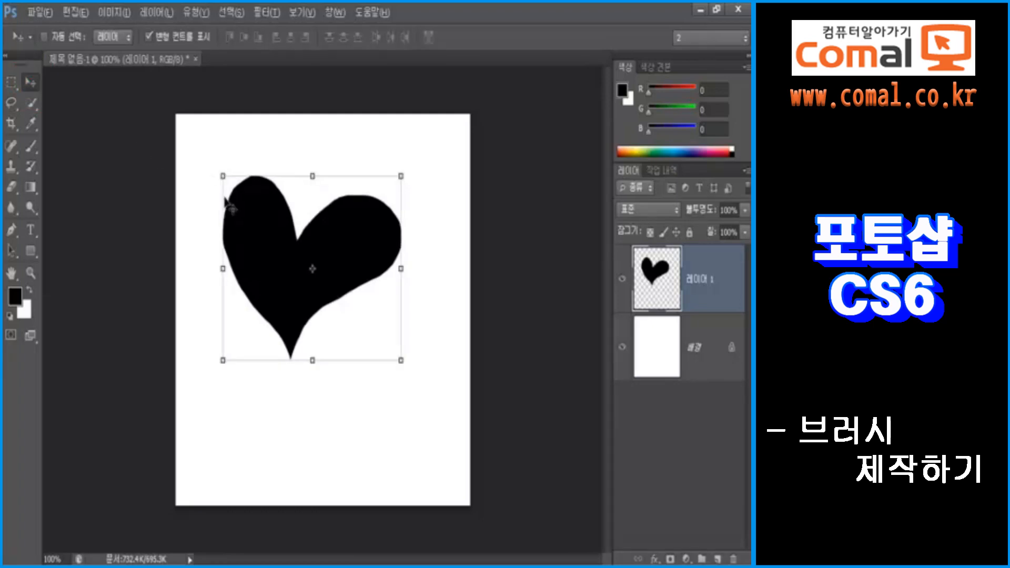
pyautogui.click(224, 177)
pyautogui.moveTo(246, 208); pyautogui.dragTo(346, 304)
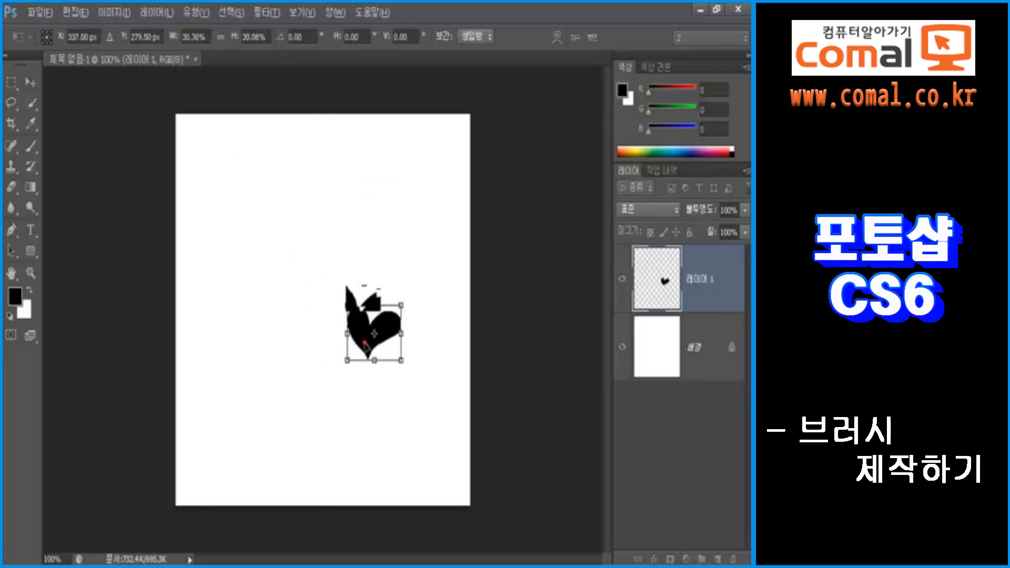
pyautogui.moveTo(366, 347); pyautogui.dragTo(280, 245)
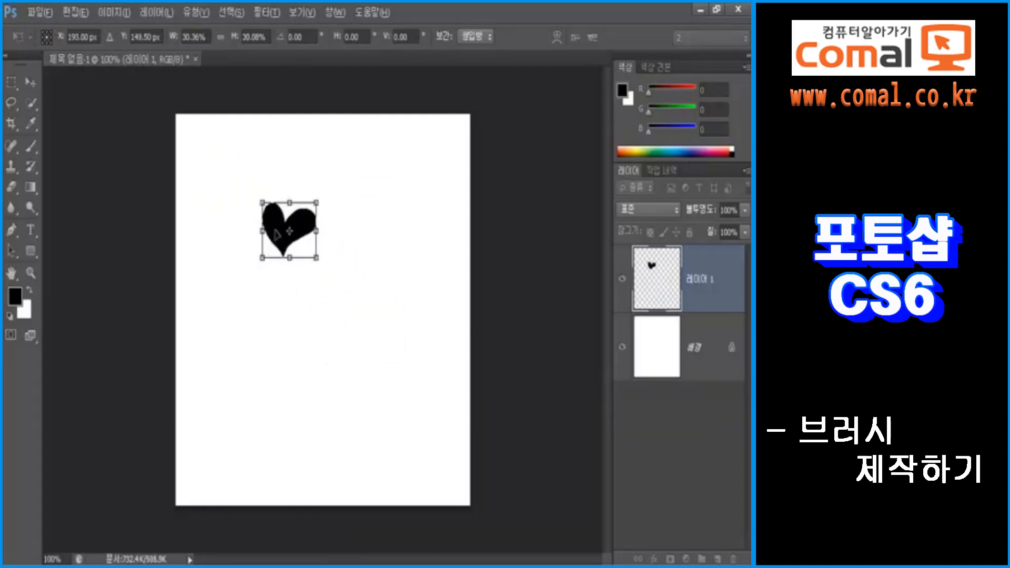
pyautogui.press('Return')
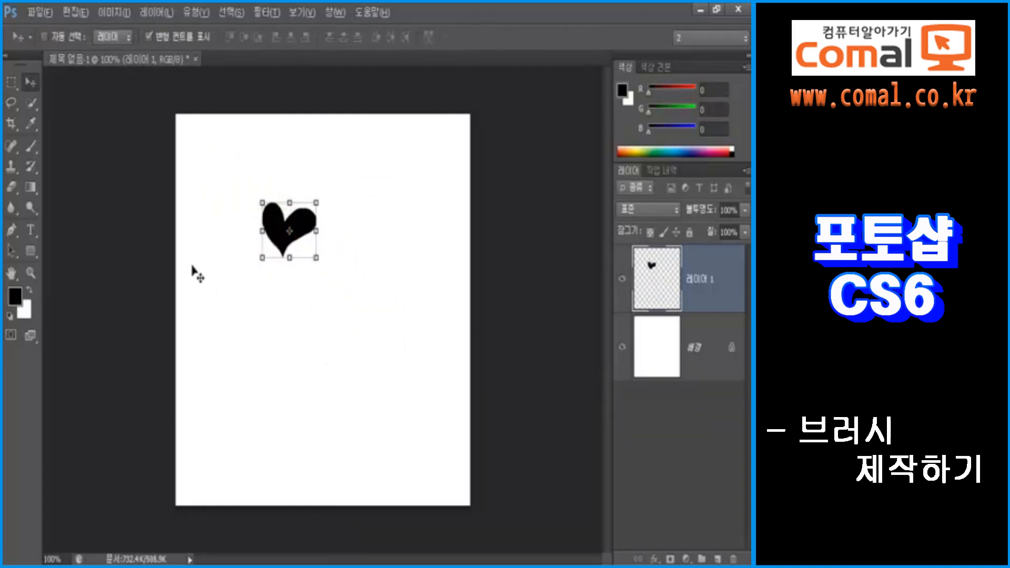
# - Load the heart layer's pixels as a selection and define them as a brush preset named 하트
pyautogui.click(12, 83)
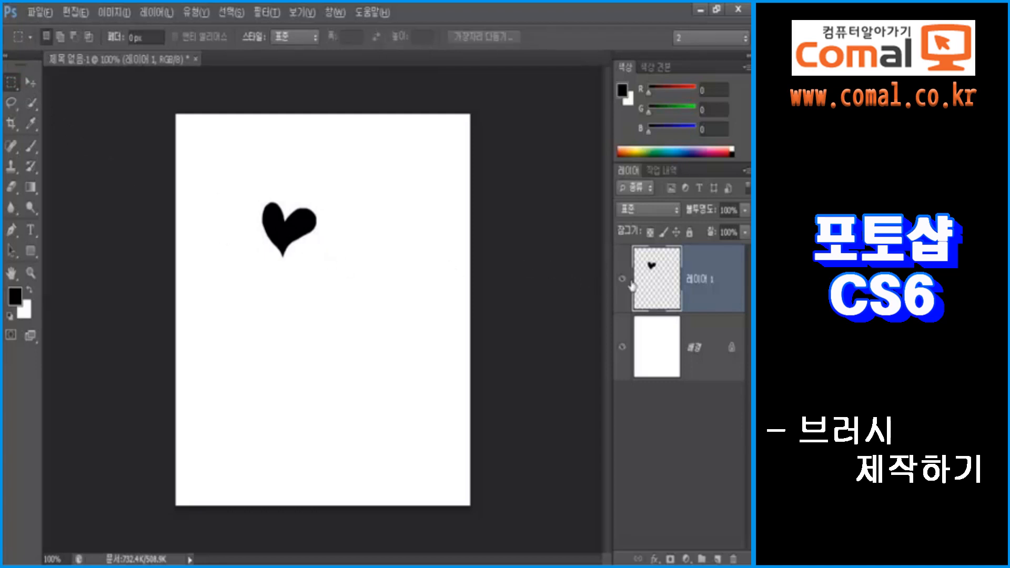
pyautogui.keyDown('ctrl'); pyautogui.click(651, 275); pyautogui.keyUp('ctrl')
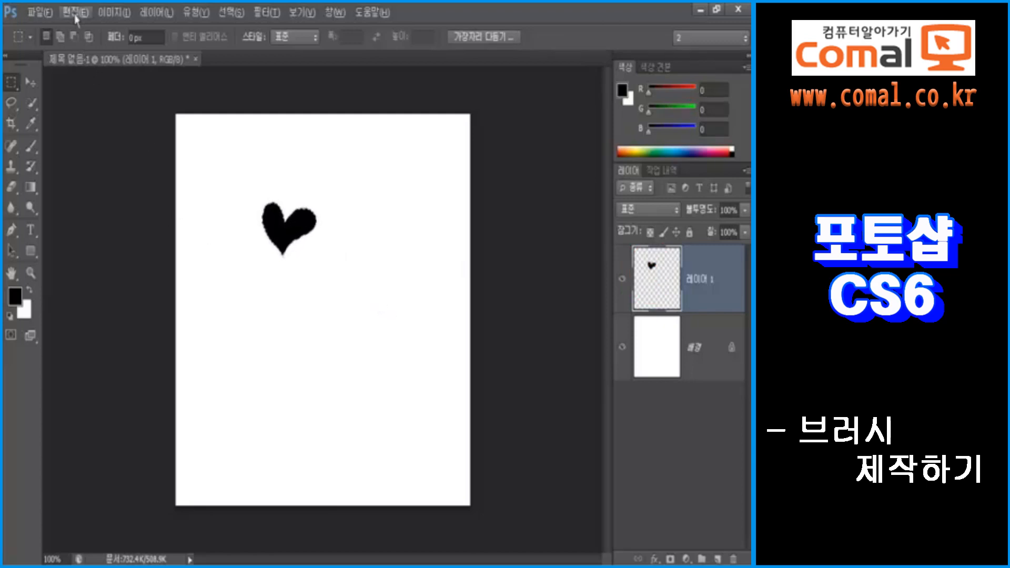
pyautogui.click(74, 13)
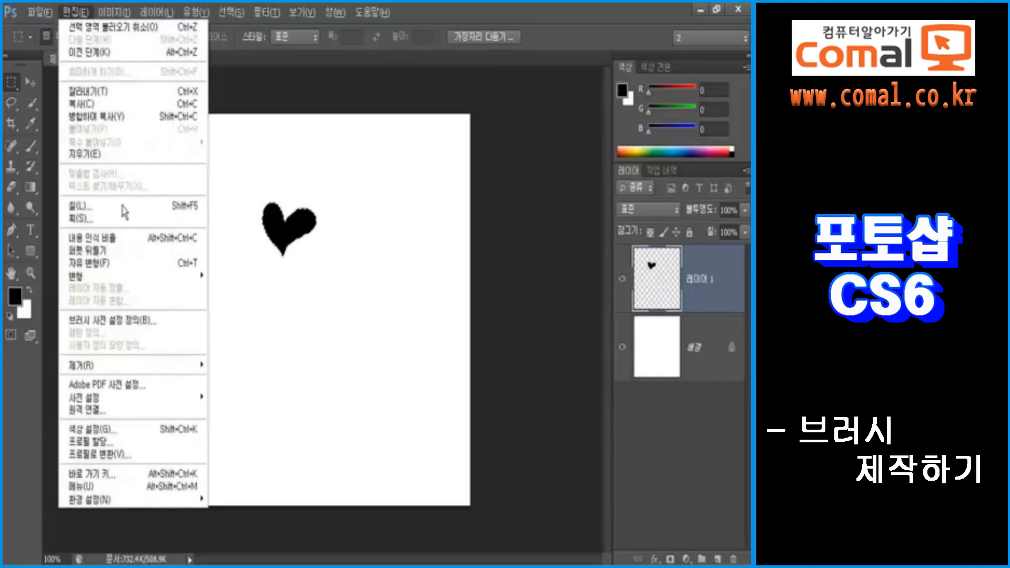
pyautogui.click(106, 320)
pyautogui.moveTo(408, 244); pyautogui.dragTo(413, 144)
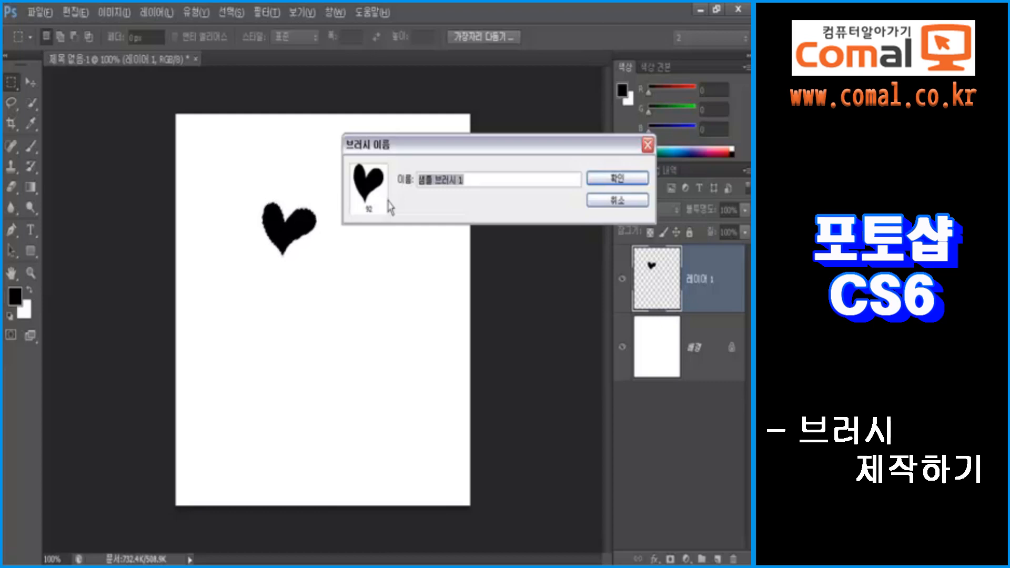
pyautogui.write('ㅎ')
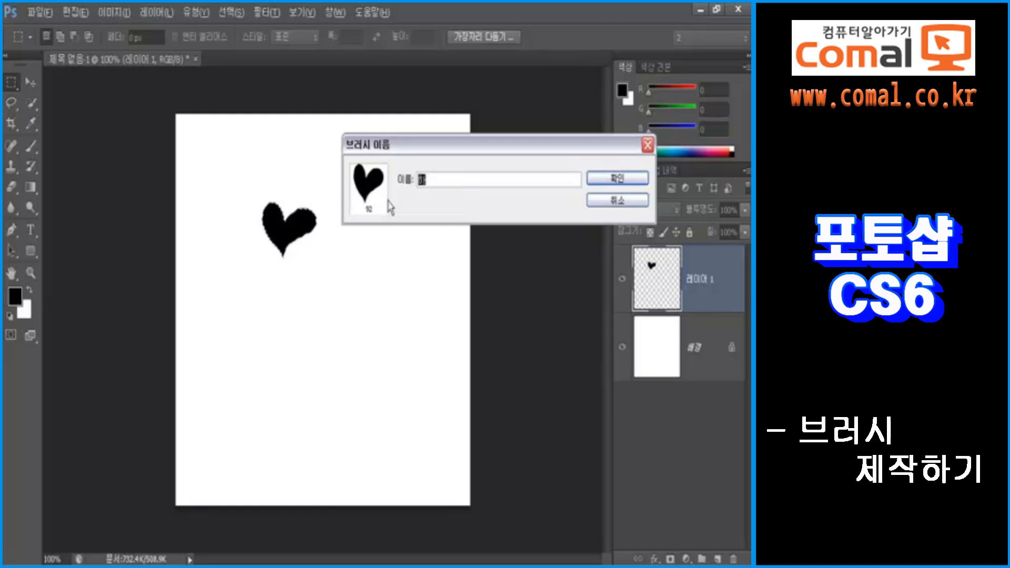
pyautogui.write('트')
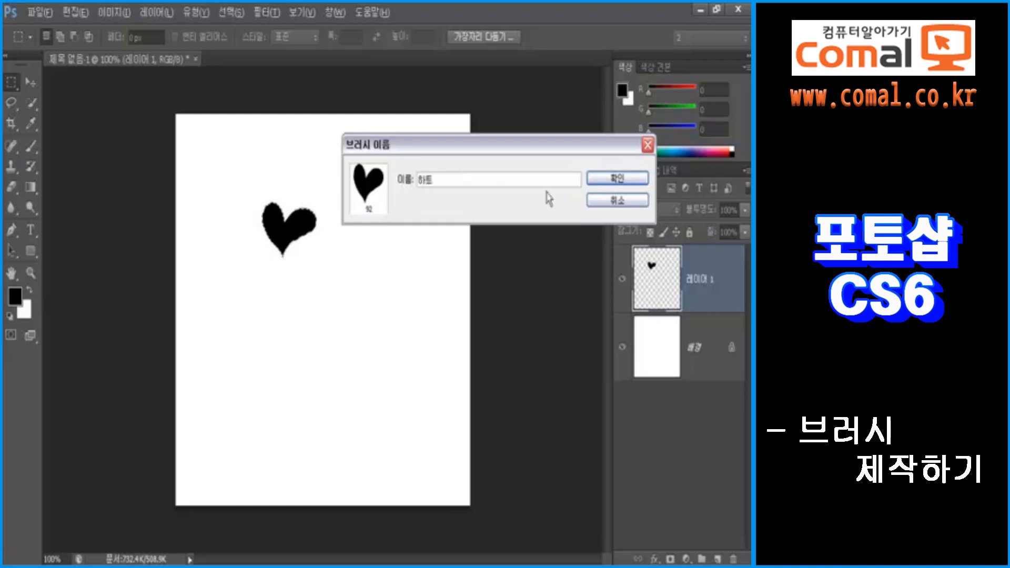
pyautogui.click(599, 178)
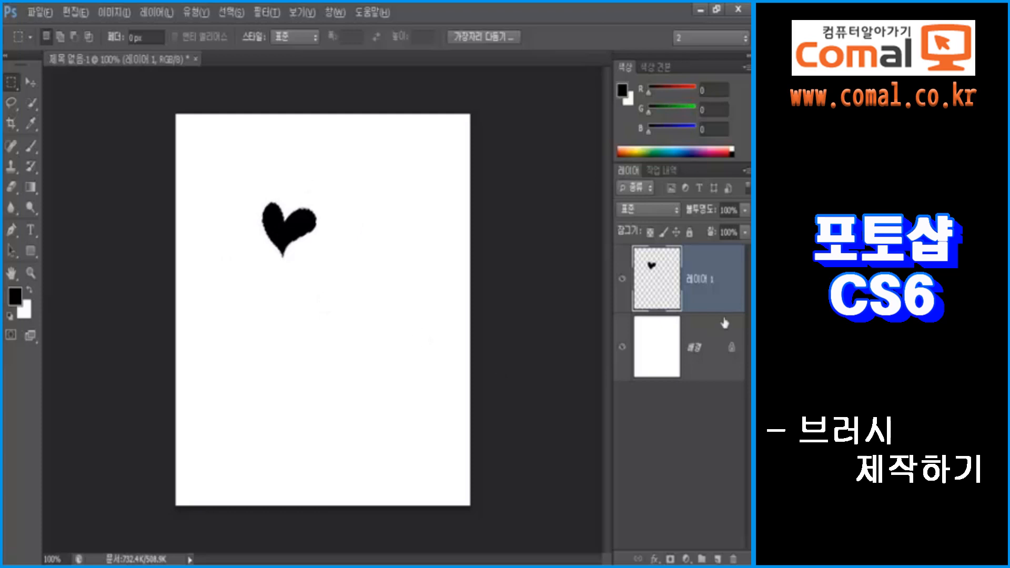
# - Delete the heart layer and clear the remaining selection
pyautogui.moveTo(725, 279); pyautogui.dragTo(733, 559)
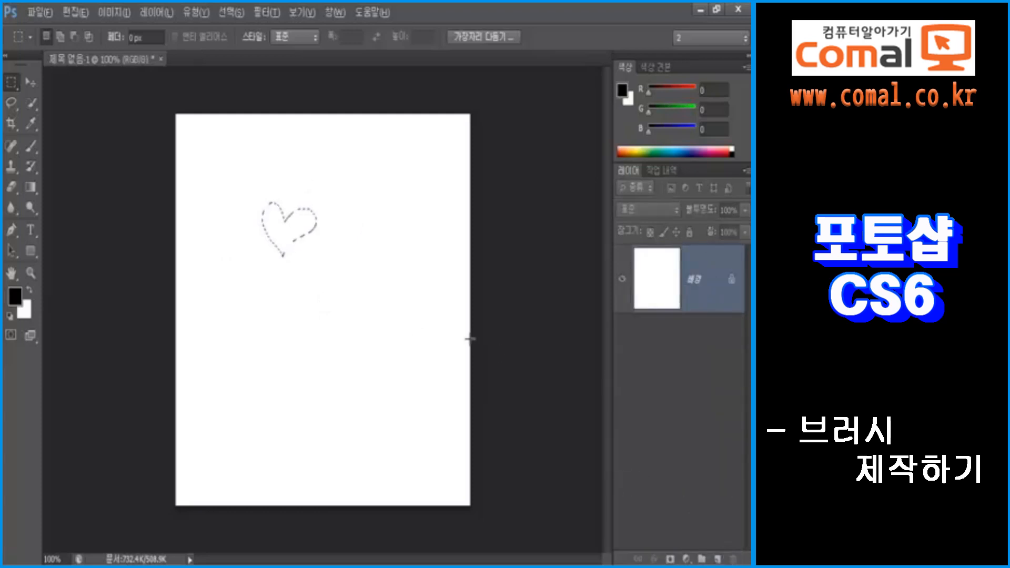
pyautogui.hotkey('ctrl', 'd')
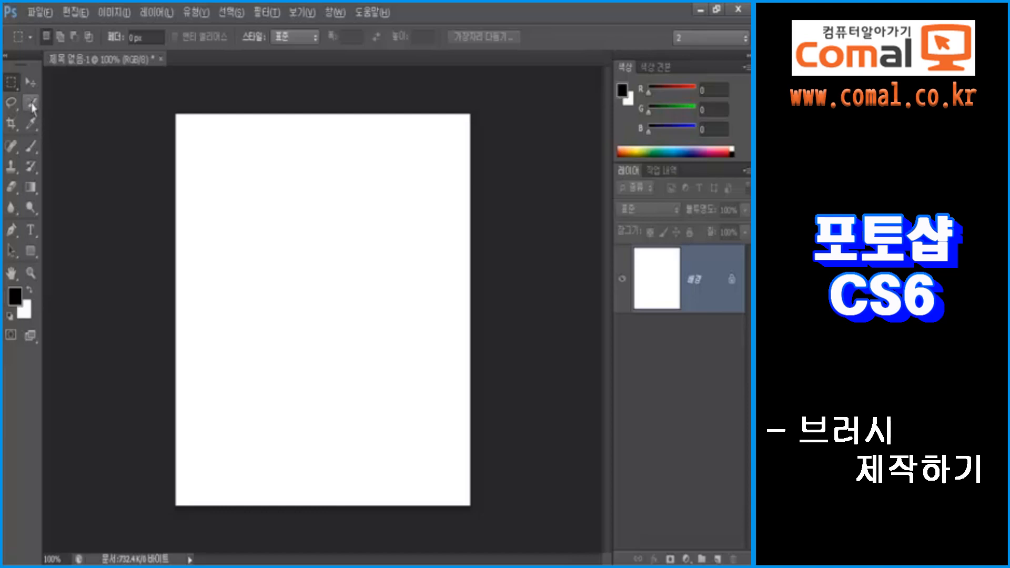
# - Choose the new 92 px heart tip for the Brush tool
pyautogui.click(30, 148)
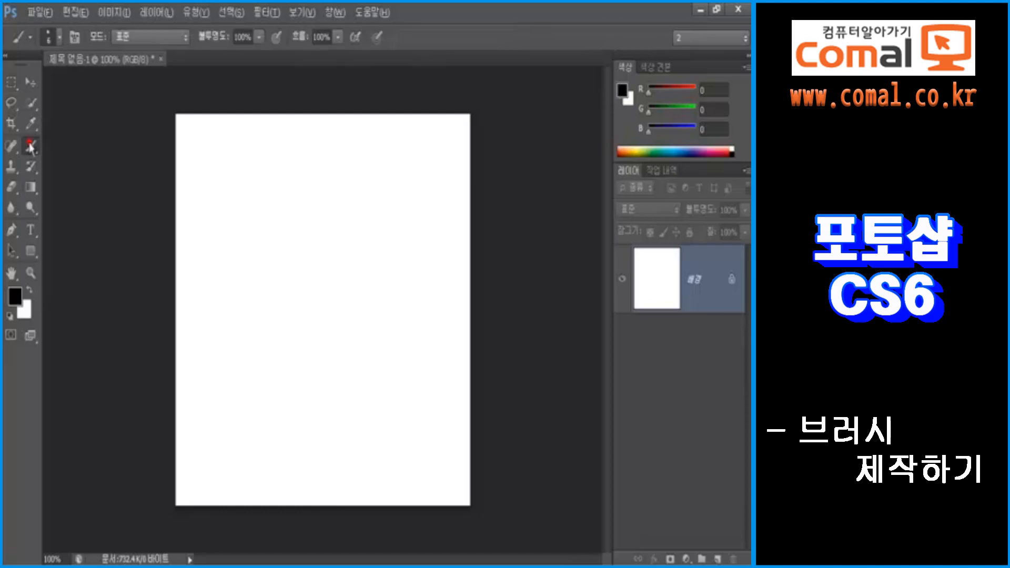
pyautogui.click(60, 37)
pyautogui.moveTo(196, 180)
pyautogui.mouseDown()
pyautogui.moveTo(199, 170)
pyautogui.moveTo(195, 333)
pyautogui.mouseUp()
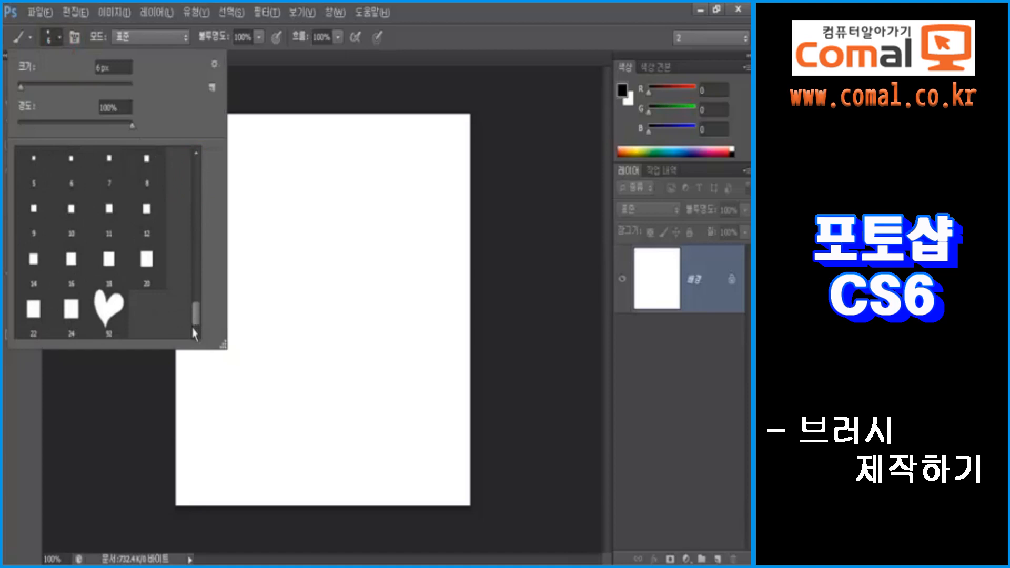
pyautogui.click(113, 334)
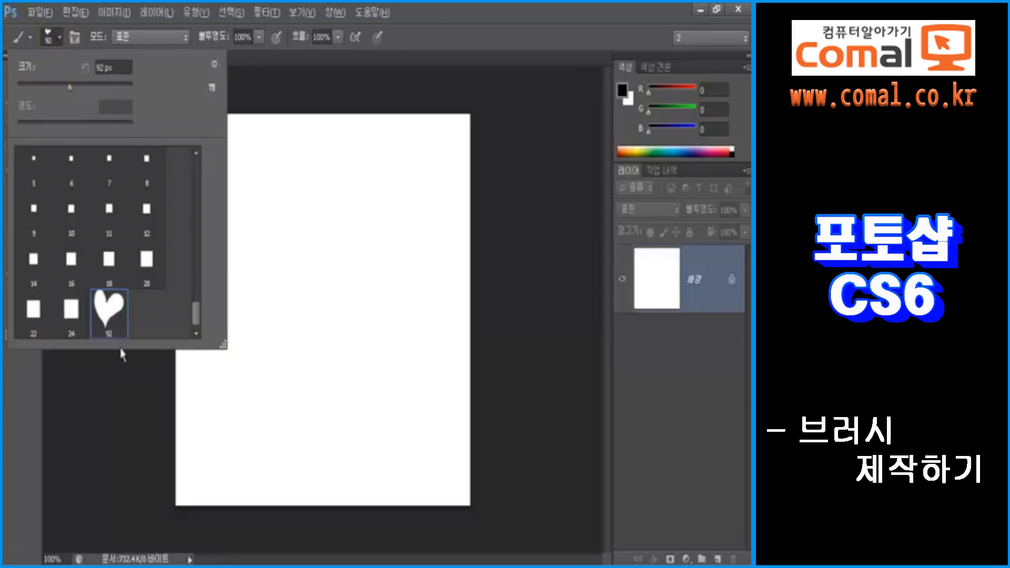
# - Try the heart brush with two curved freehand strokes on the canvas and undo both
pyautogui.moveTo(271, 227)
pyautogui.mouseDown()
pyautogui.moveTo(319, 226)
pyautogui.moveTo(385, 264)
pyautogui.moveTo(402, 287)
pyautogui.mouseUp()
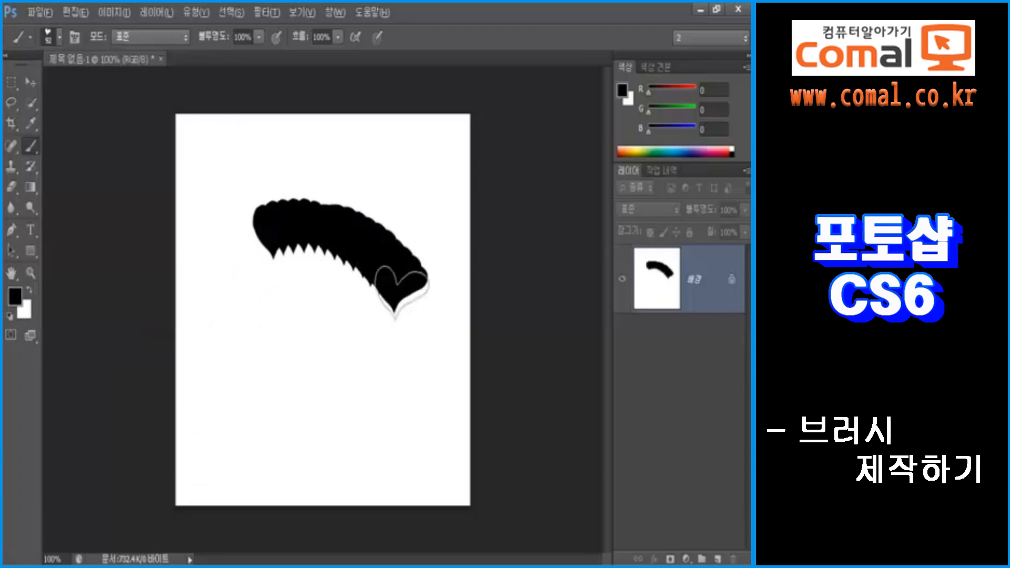
pyautogui.moveTo(250, 371)
pyautogui.mouseDown()
pyautogui.moveTo(250, 416)
pyautogui.moveTo(318, 458)
pyautogui.moveTo(398, 416)
pyautogui.moveTo(402, 369)
pyautogui.mouseUp()
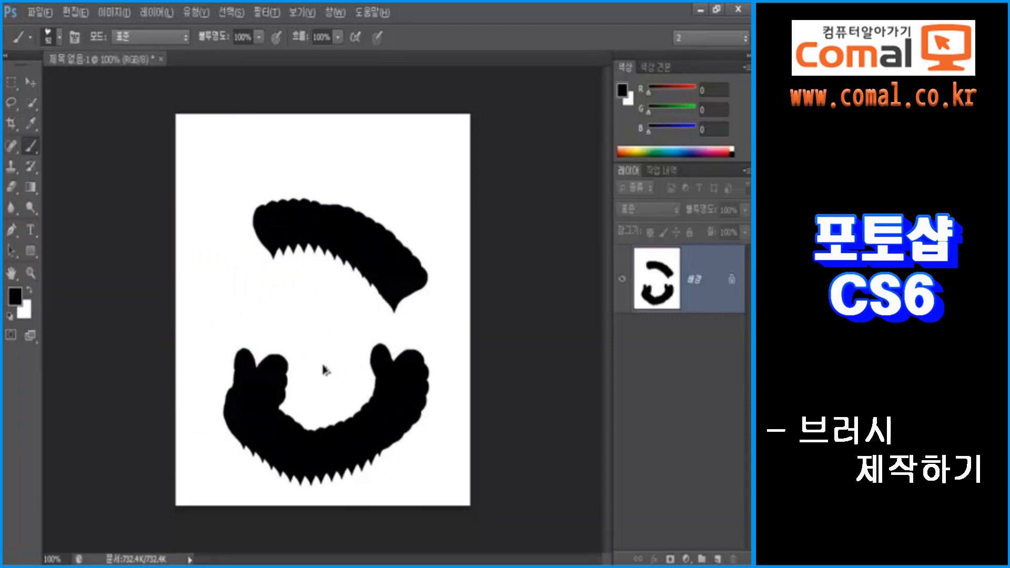
pyautogui.hotkey('ctrl', 'alt', 'z')
pyautogui.hotkey('ctrl', 'alt', 'z')
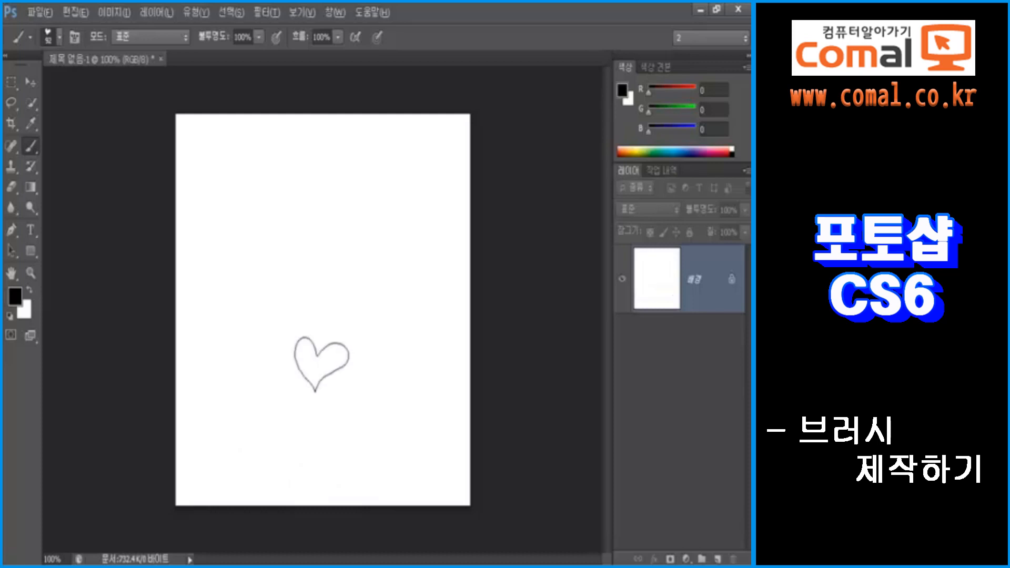
# - Set the heart brush's spacing (간격) to 337% in the brush settings, keeping the canvas partly in view
pyautogui.click(75, 38)
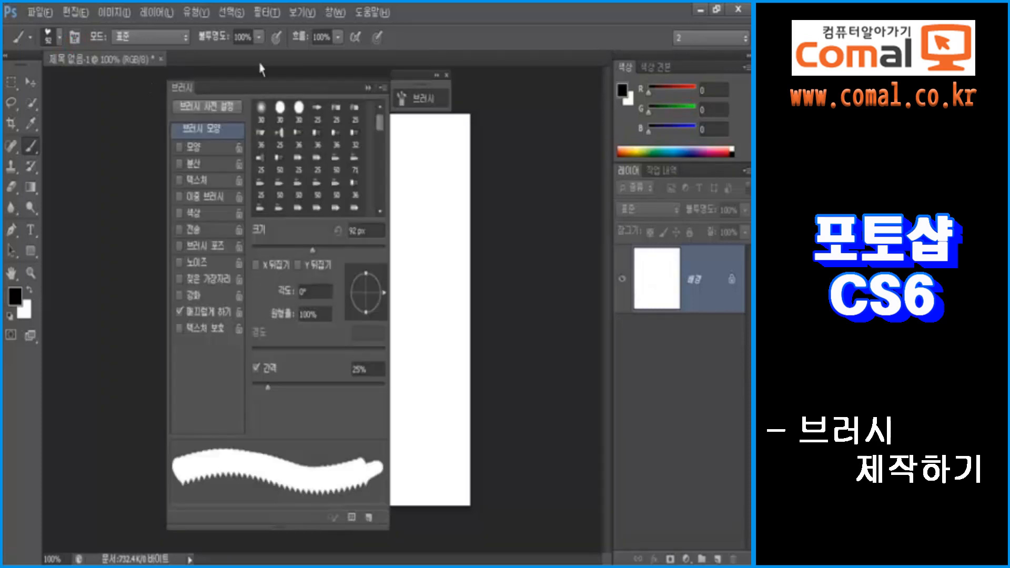
pyautogui.moveTo(272, 93); pyautogui.dragTo(485, 93)
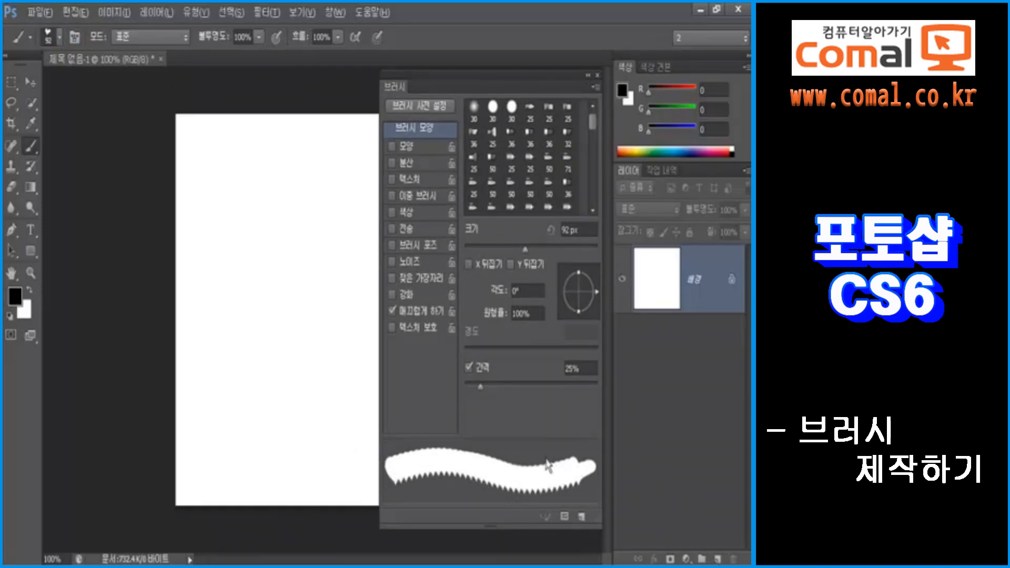
pyautogui.moveTo(480, 388); pyautogui.dragTo(575, 392)
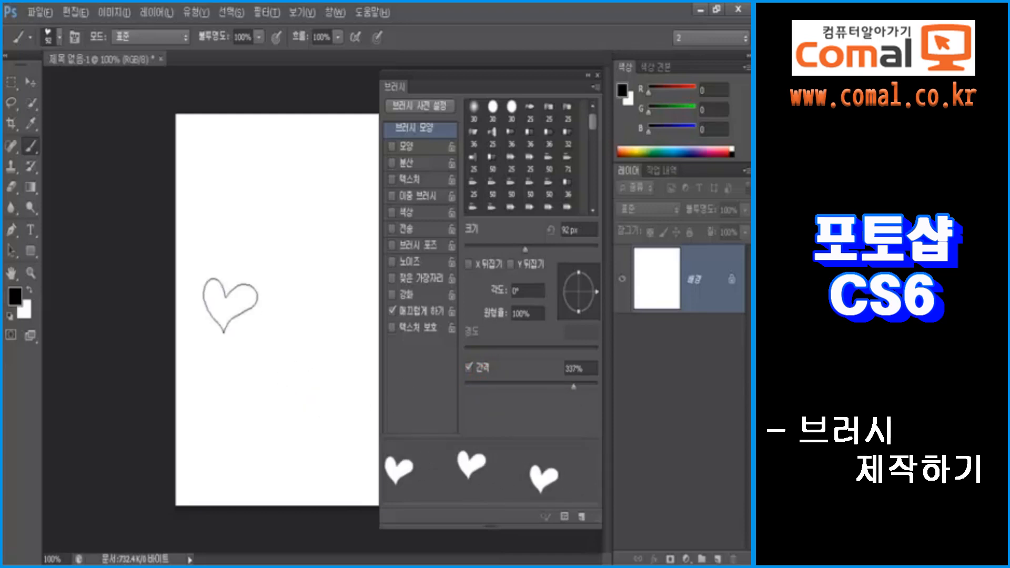
# - Set the foreground color to pink (R 200, G 98, B 166) and stamp four separate hearts across the canvas
pyautogui.click(709, 149)
pyautogui.click(222, 321)
pyautogui.click(316, 206)
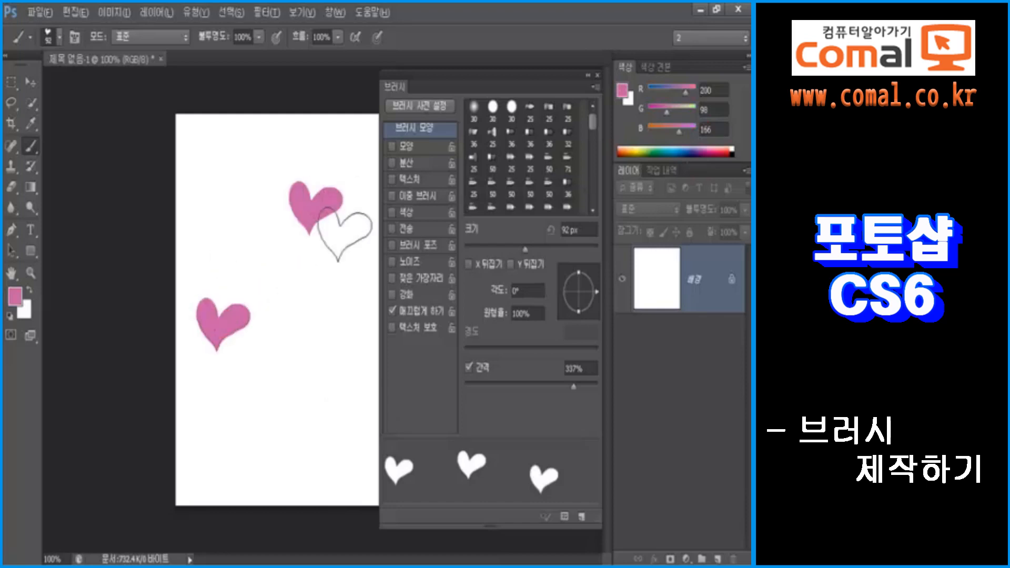
pyautogui.click(341, 345)
pyautogui.click(242, 454)
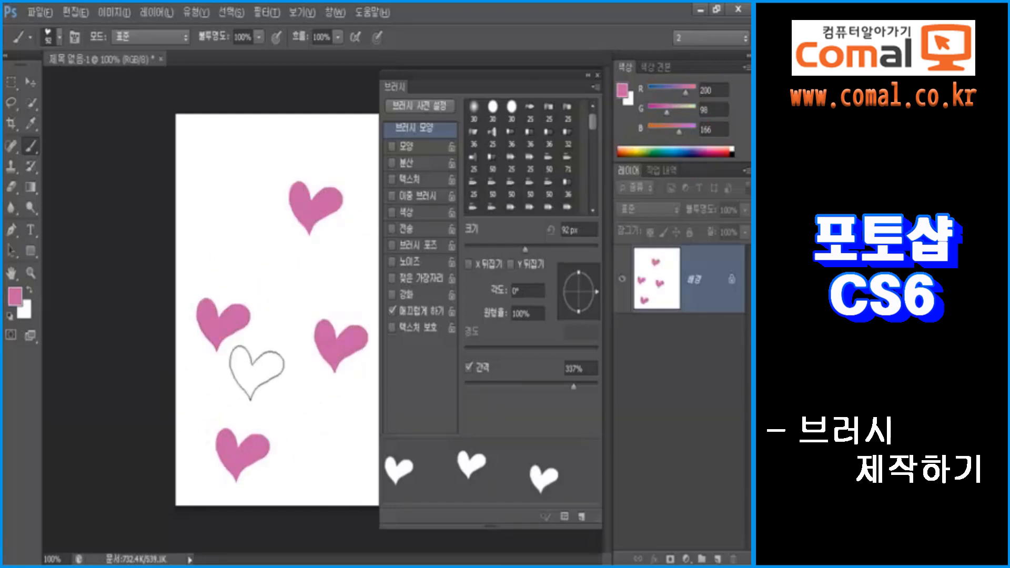
# - Collapse the brush settings and fill the whole canvas with the white background color
pyautogui.click(588, 76)
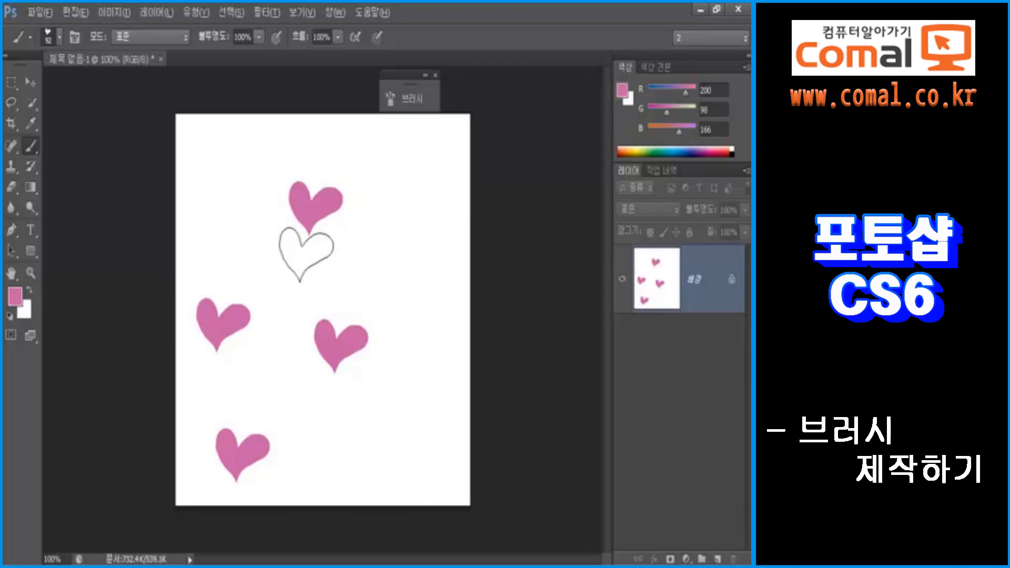
pyautogui.hotkey('ctrl', 'Delete')
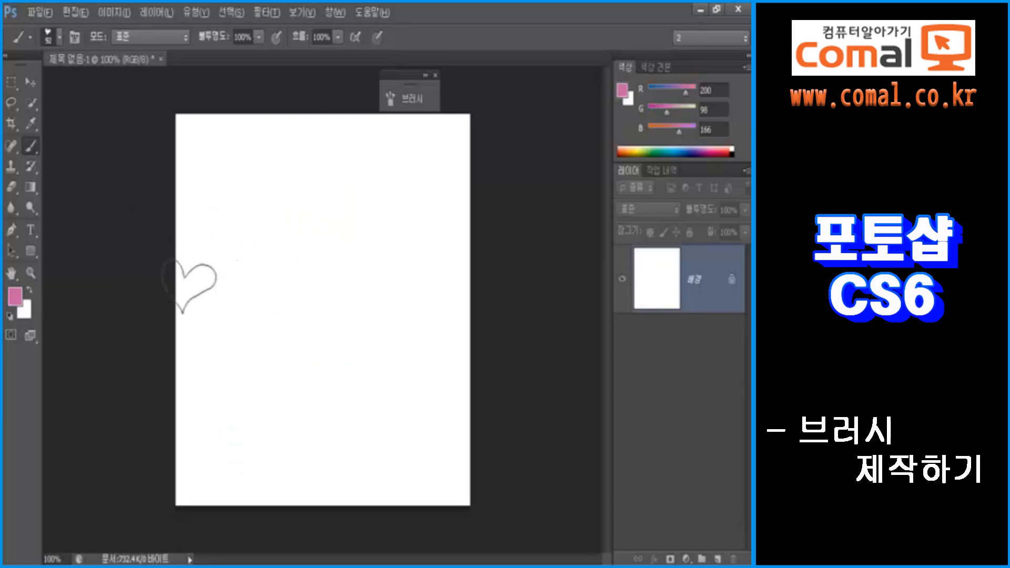
# - Append the special effect brush set (특수 효과 브러시) to the brush presets and look through the added tips
pyautogui.click(60, 37)
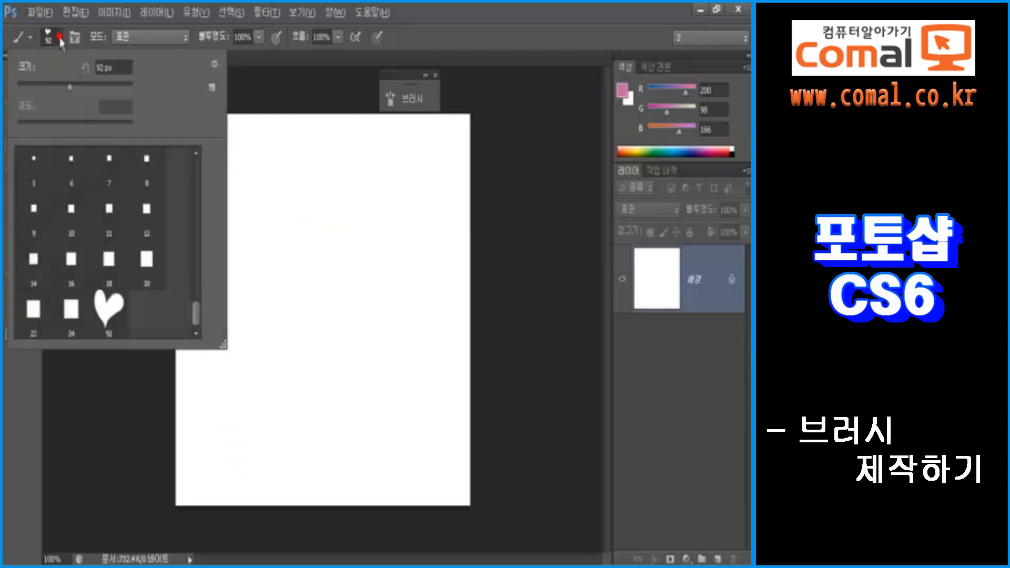
pyautogui.click(214, 65)
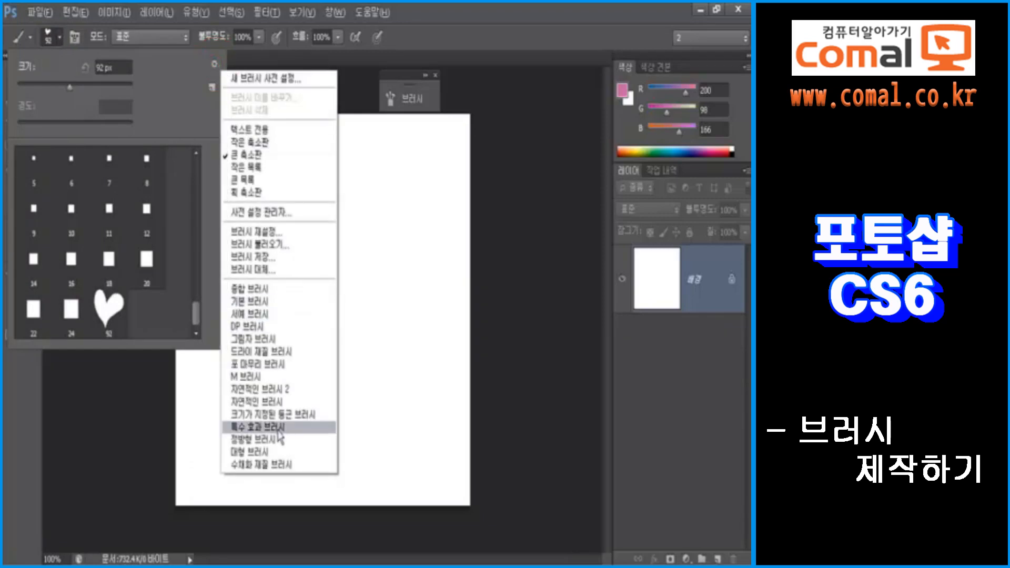
pyautogui.click(308, 425)
pyautogui.click(445, 240)
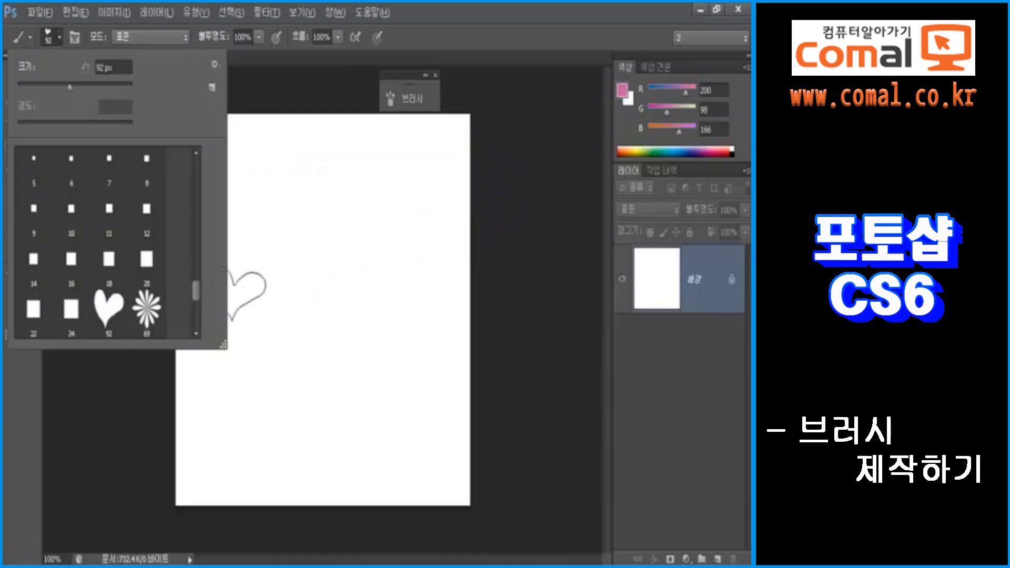
pyautogui.moveTo(196, 292); pyautogui.dragTo(196, 316)
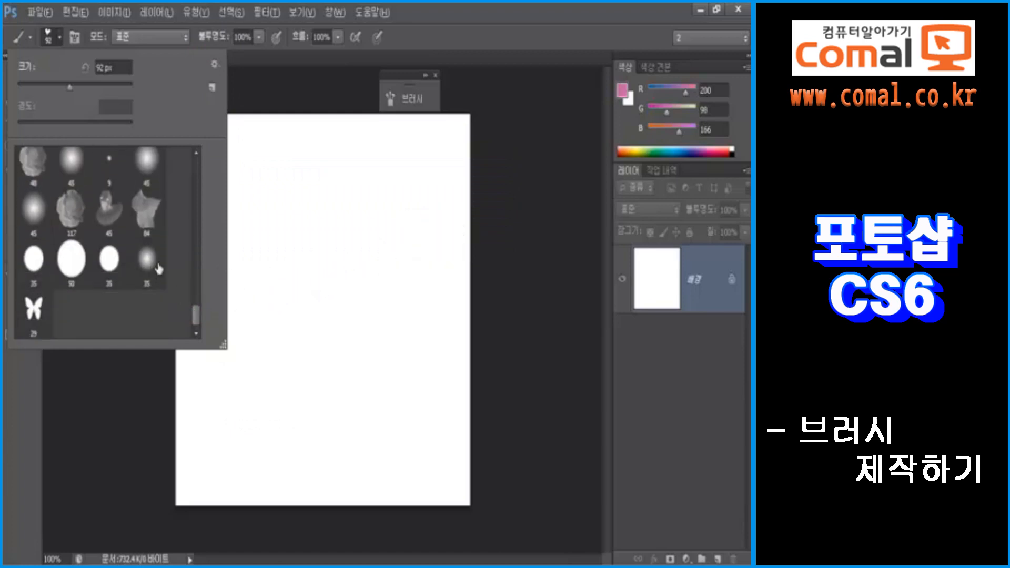
# - Append the assorted brush set (종합 브러시) to the brush presets and browse its tips
pyautogui.click(215, 64)
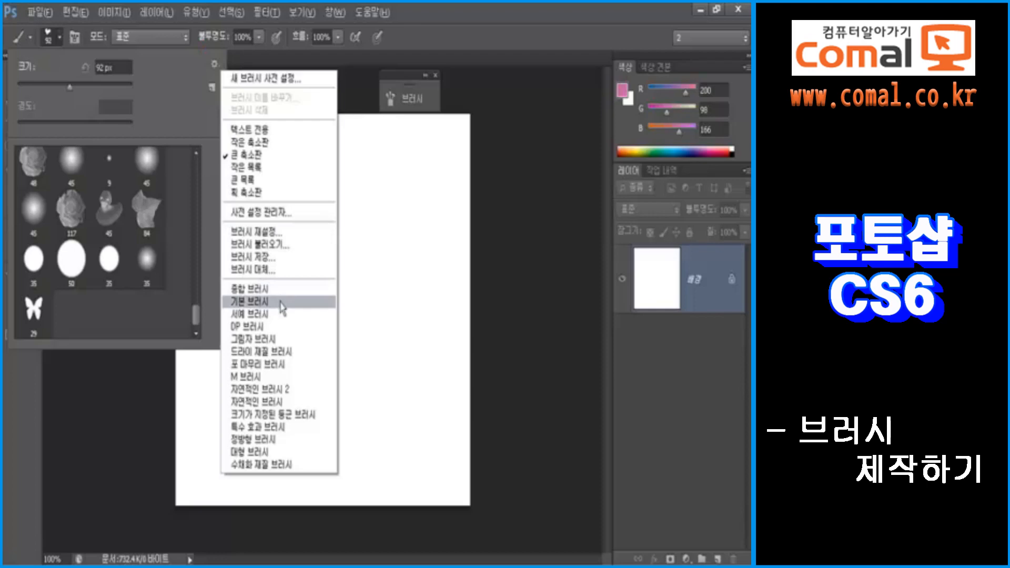
pyautogui.click(252, 289)
pyautogui.click(440, 236)
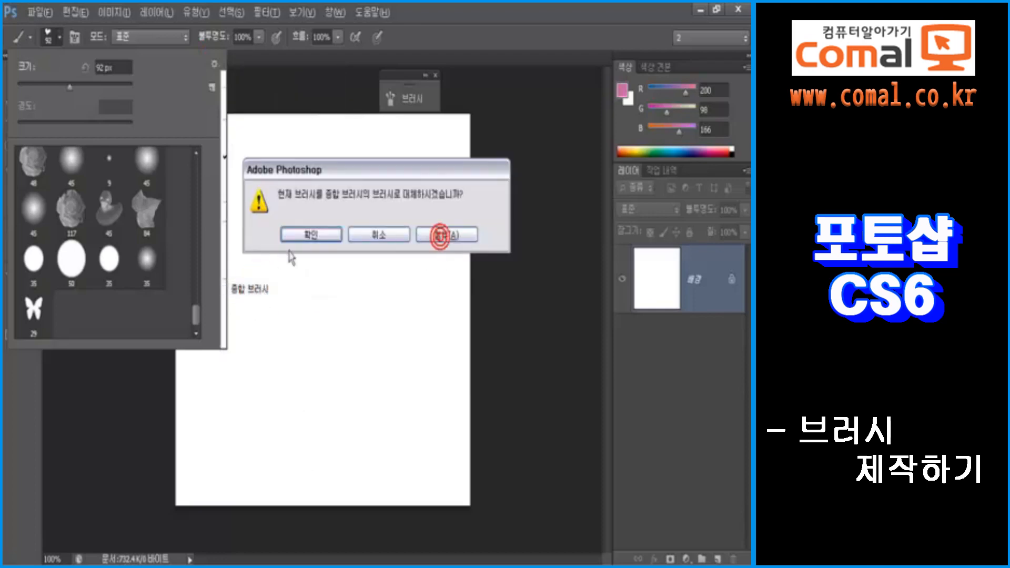
pyautogui.moveTo(196, 280); pyautogui.dragTo(197, 311)
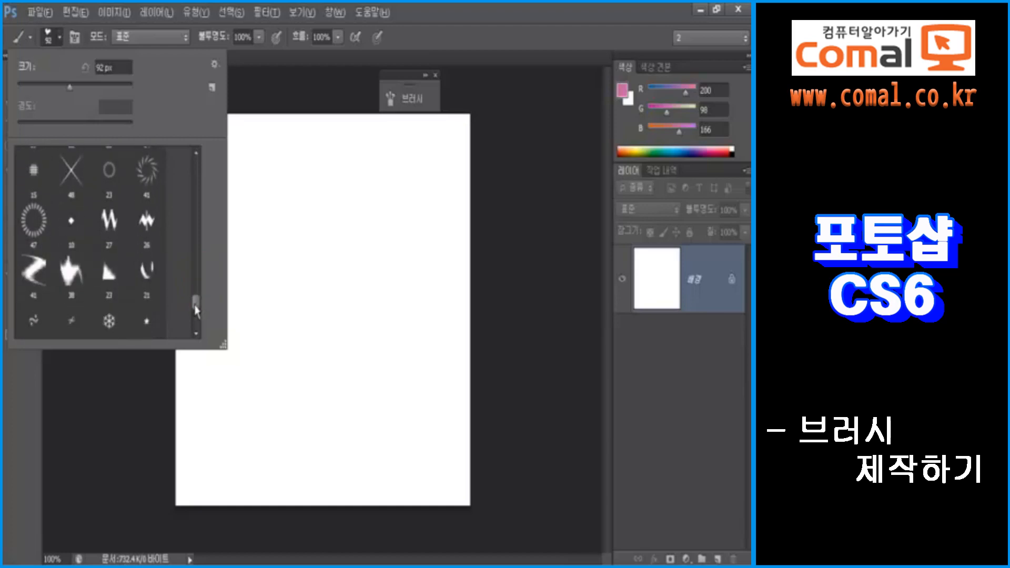
# - Add a new layer and stamp the 47 px dashed ring brush tip once near the canvas center
pyautogui.click(60, 37)
pyautogui.click(717, 559)
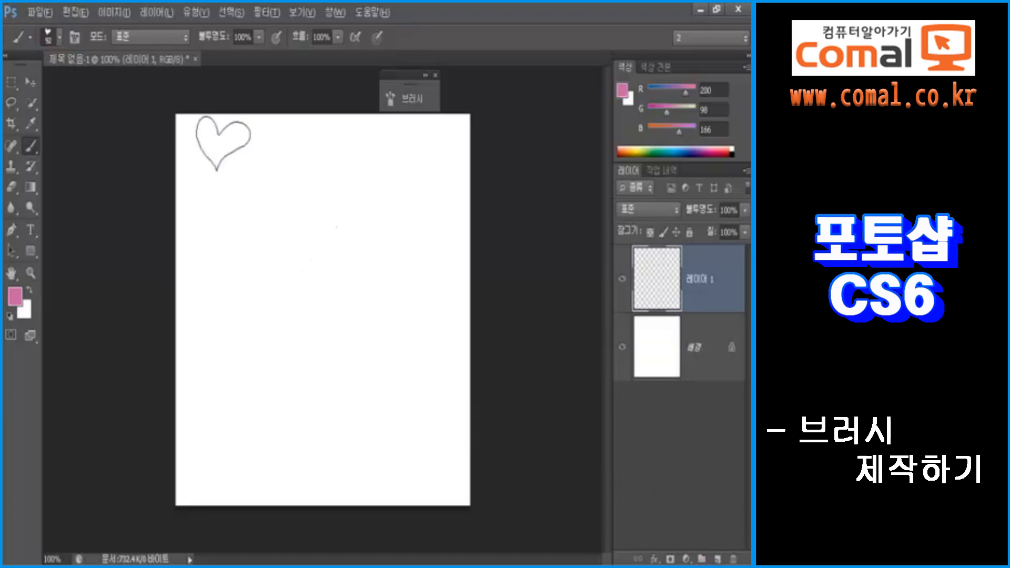
pyautogui.click(60, 37)
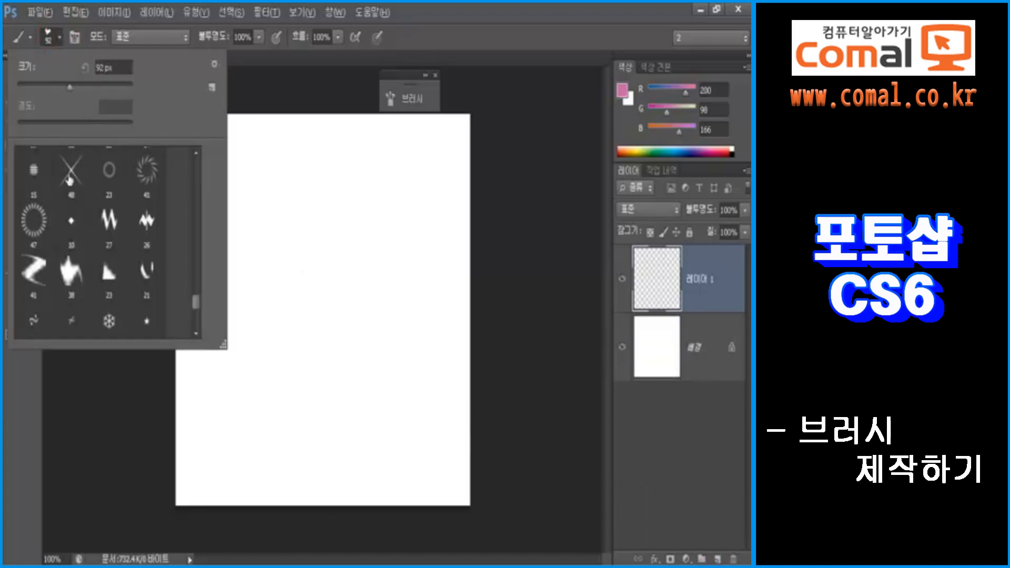
pyautogui.click(41, 236)
pyautogui.click(304, 256)
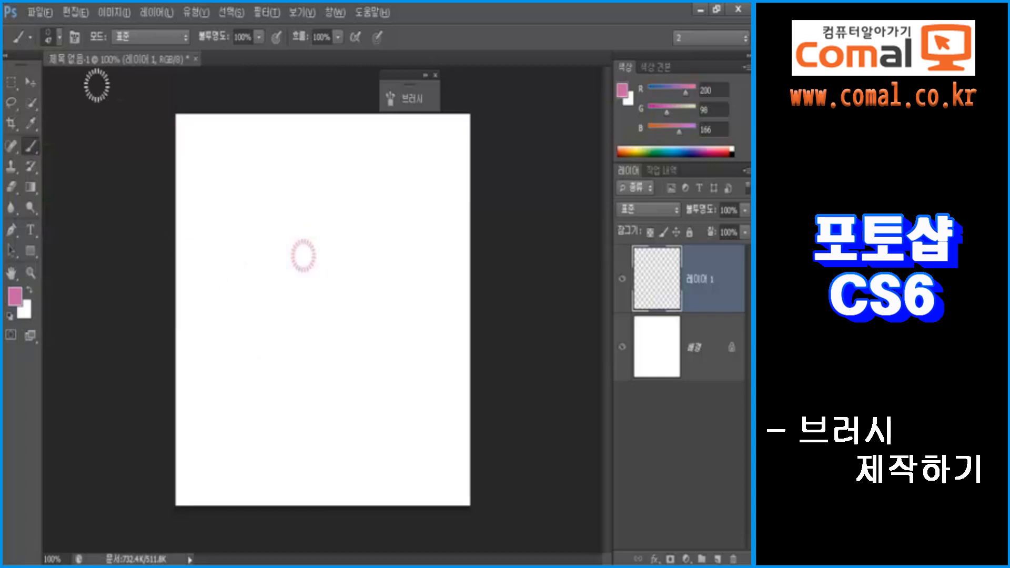
# - Stamp the 41 px swirl, the 27 px zigzag and the 15 px textured brush tips once each around the ring
pyautogui.click(59, 36)
pyautogui.click(147, 170)
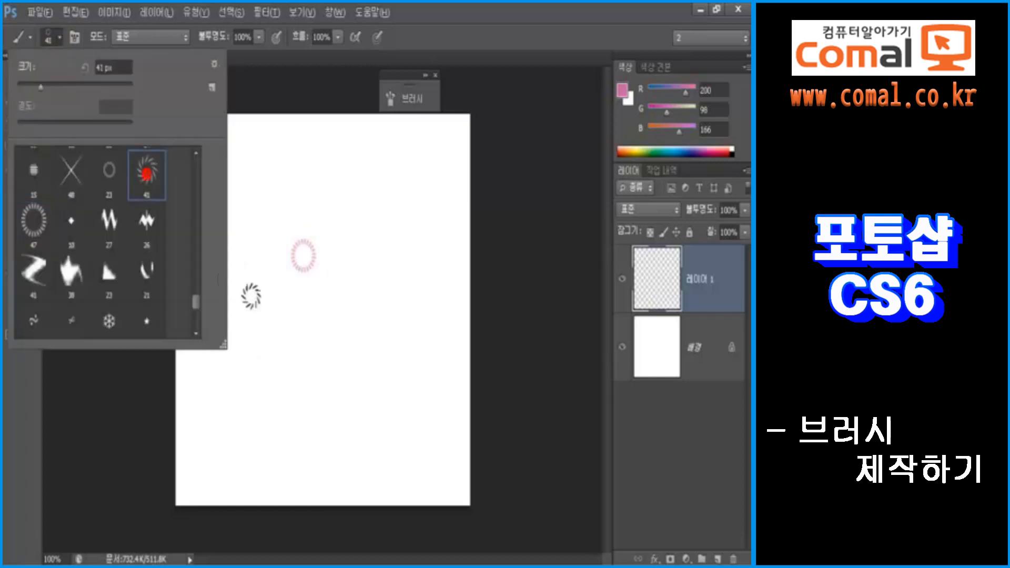
pyautogui.click(331, 273)
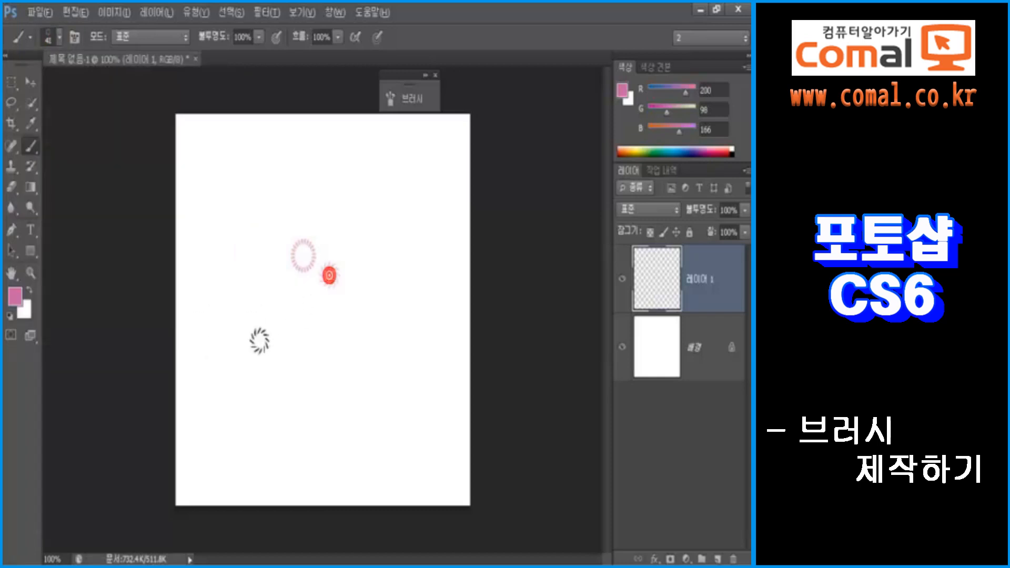
pyautogui.click(57, 38)
pyautogui.click(109, 220)
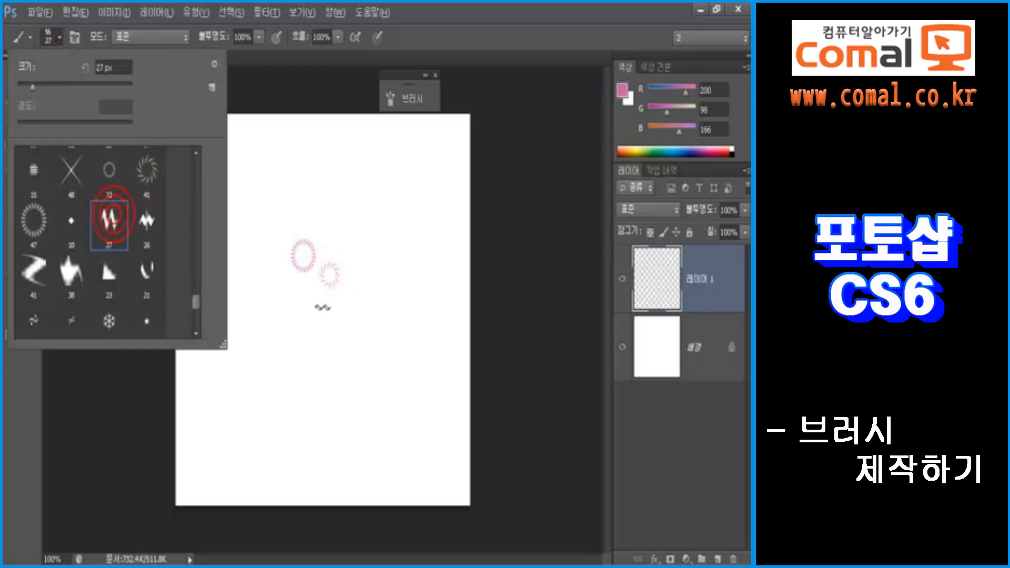
pyautogui.click(300, 289)
pyautogui.click(59, 37)
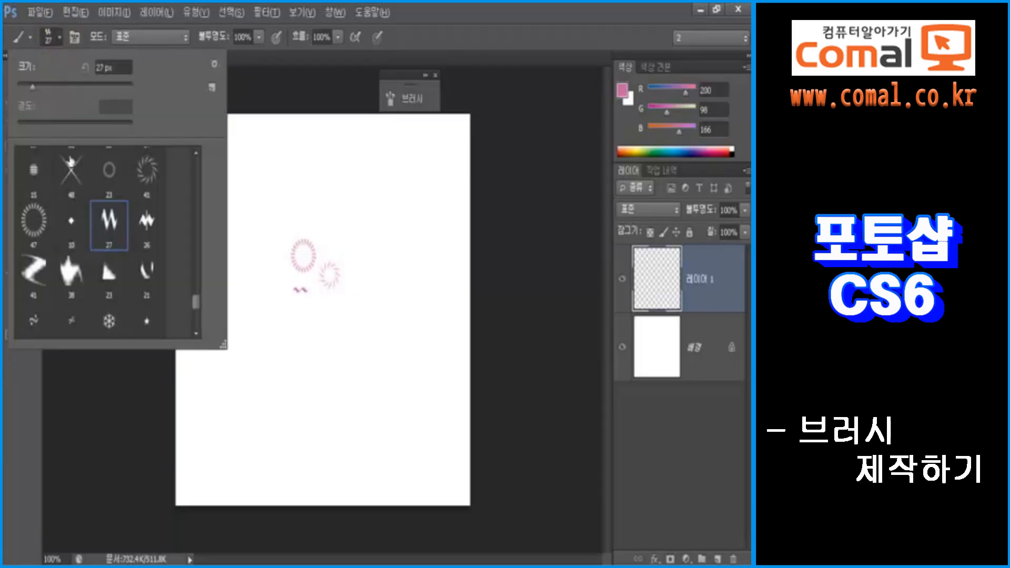
pyautogui.click(38, 171)
pyautogui.click(286, 269)
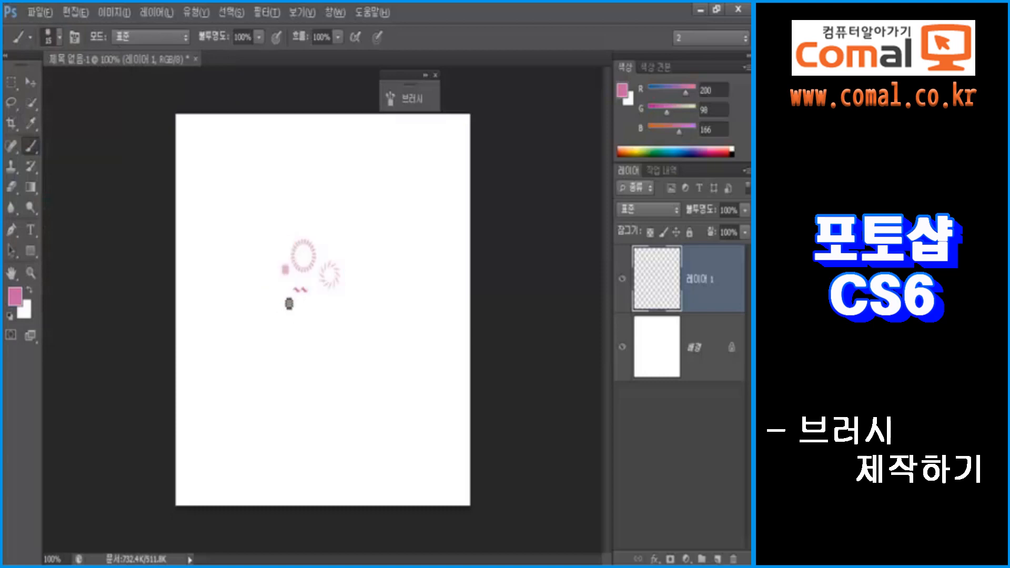
# - Choose the 20 px snowflake brush tip and stamp four snowflakes around the cluster of motifs
pyautogui.click(59, 37)
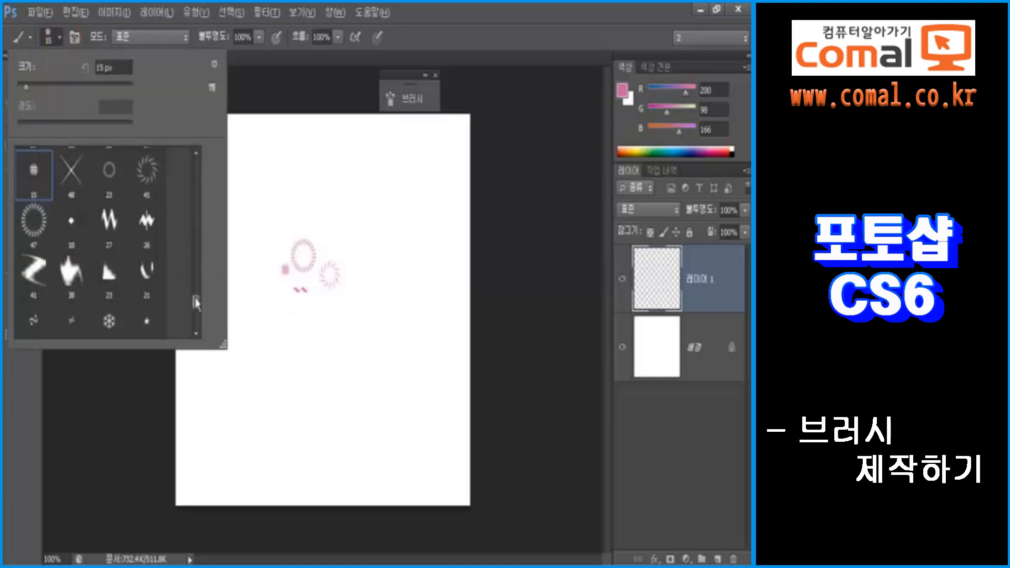
pyautogui.click(109, 321)
pyautogui.click(319, 307)
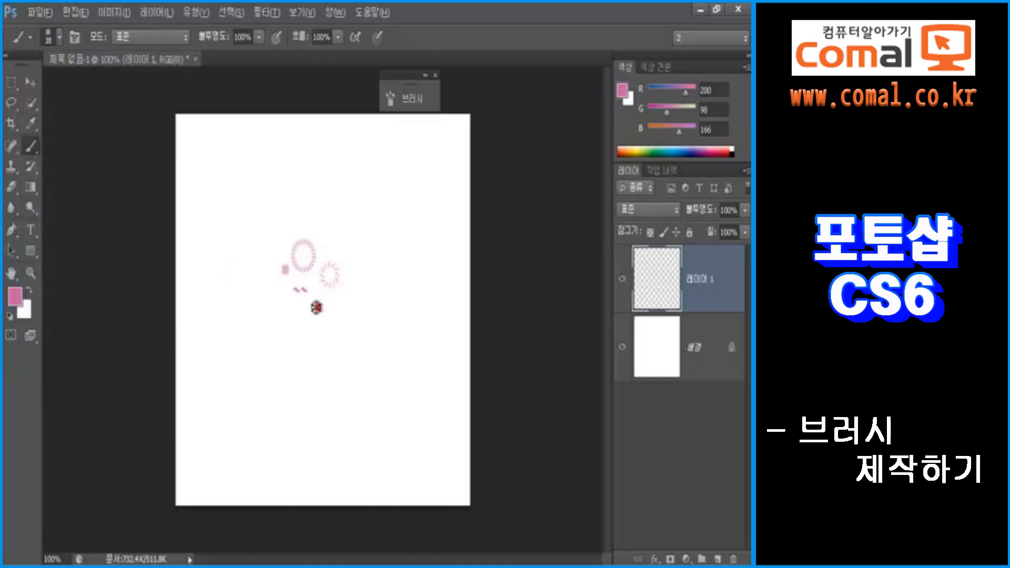
pyautogui.click(277, 290)
pyautogui.click(273, 239)
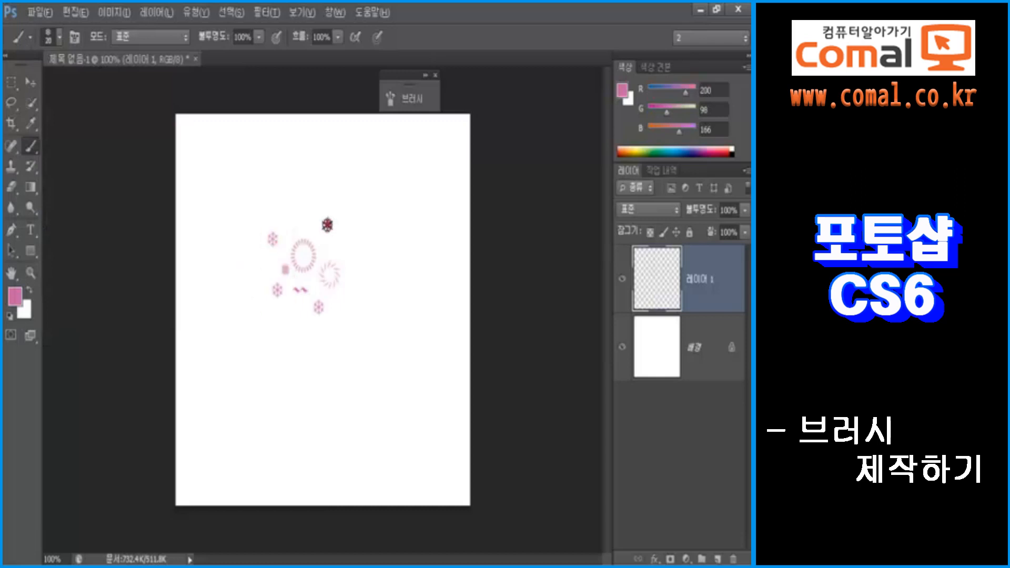
pyautogui.click(328, 224)
# - Enclose the stamped motifs in a rectangular selection and define them as a new brush preset
pyautogui.click(11, 83)
pyautogui.moveTo(303, 269); pyautogui.dragTo(350, 340)
pyautogui.moveTo(241, 282); pyautogui.dragTo(254, 277)
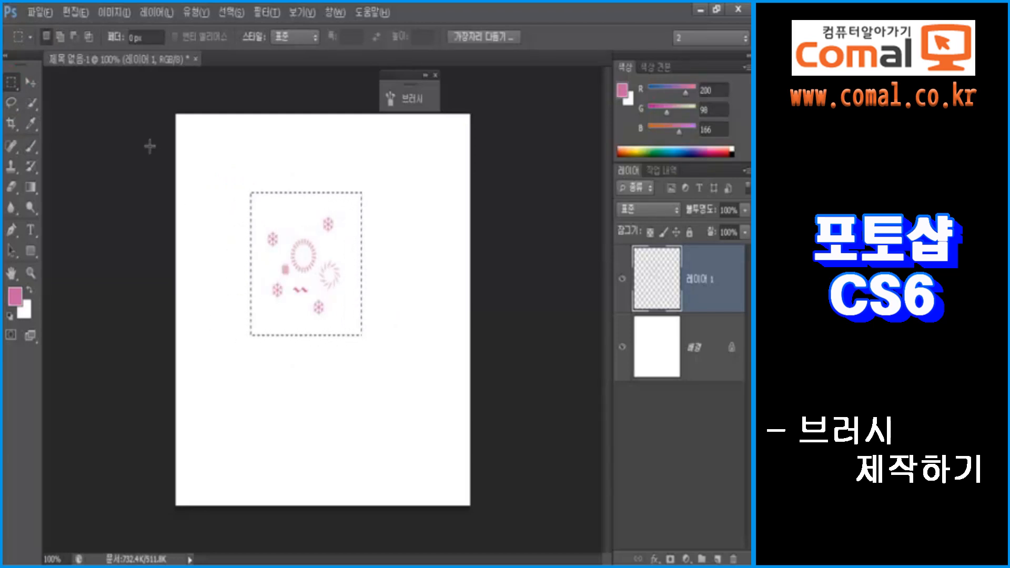
pyautogui.click(74, 12)
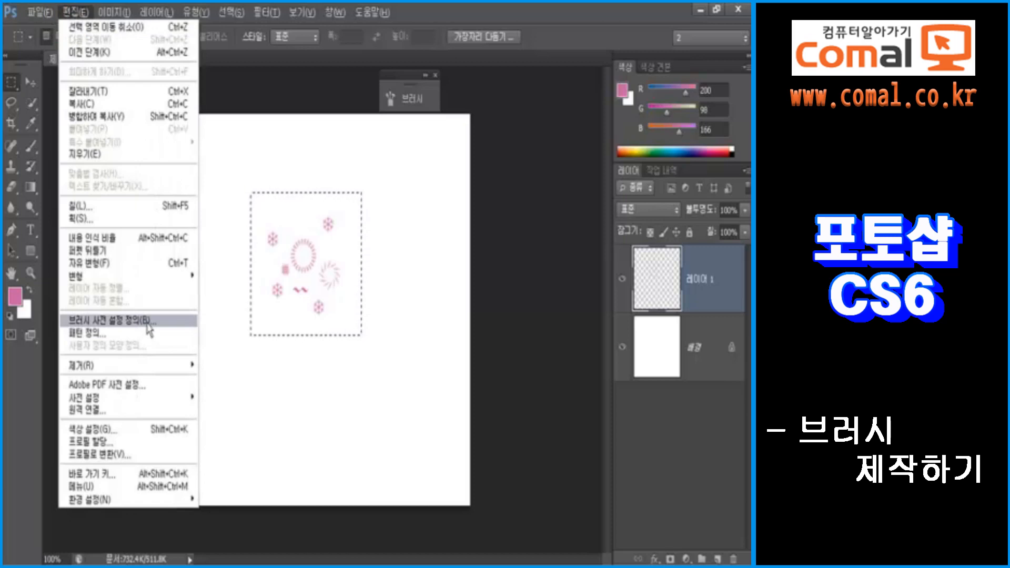
pyautogui.click(148, 328)
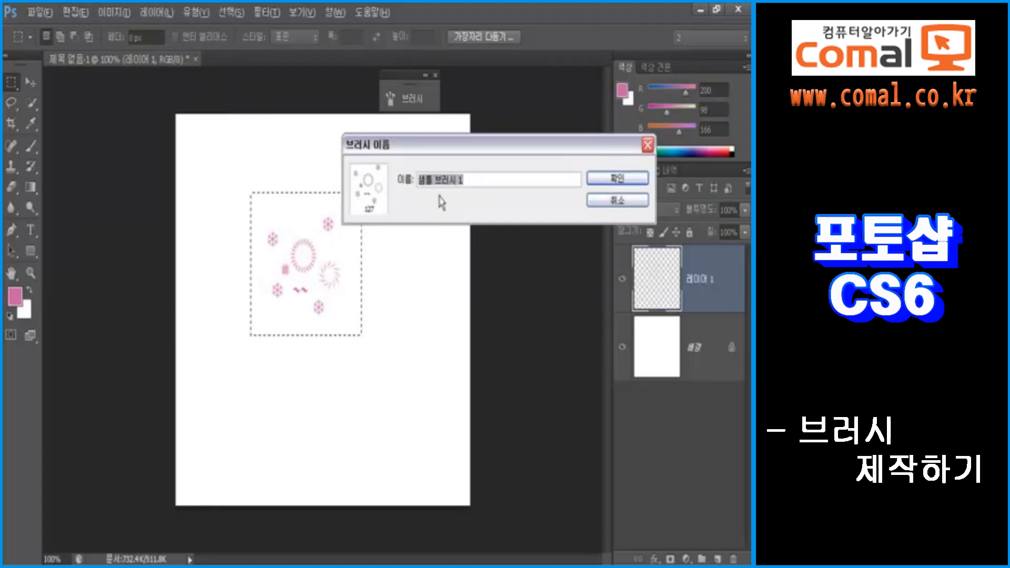
pyautogui.write('ㅅ')
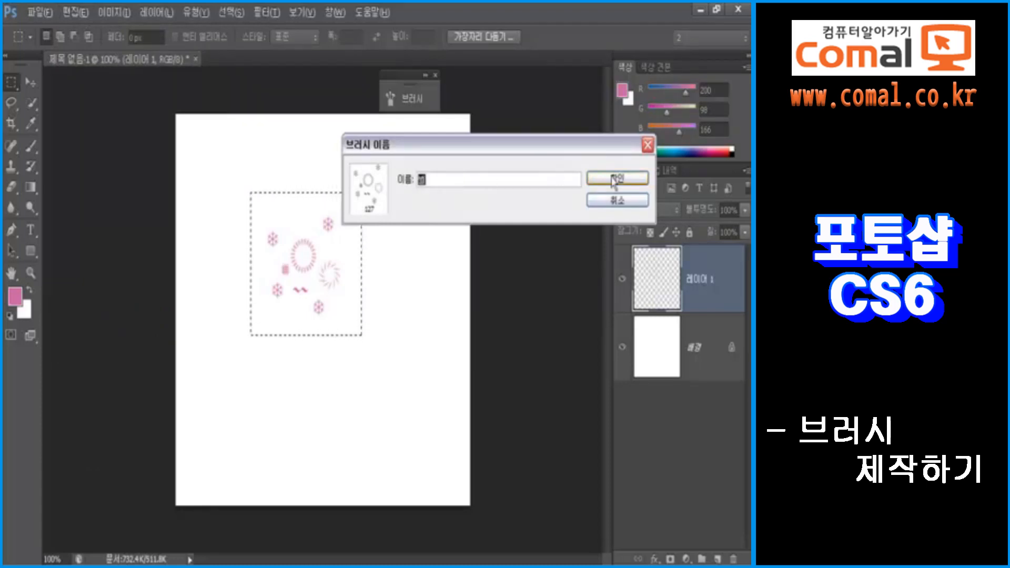
pyautogui.click(612, 177)
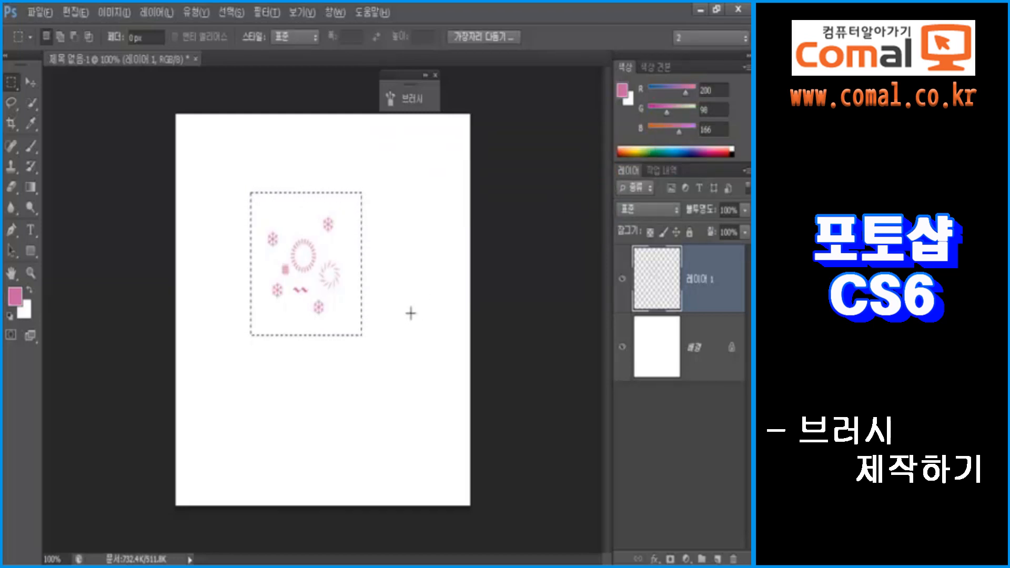
# - Clear the selected motifs from the layer, deselect, and choose the new 127 px custom brush tip
pyautogui.press('Delete')
pyautogui.hotkey('ctrl', 'd')
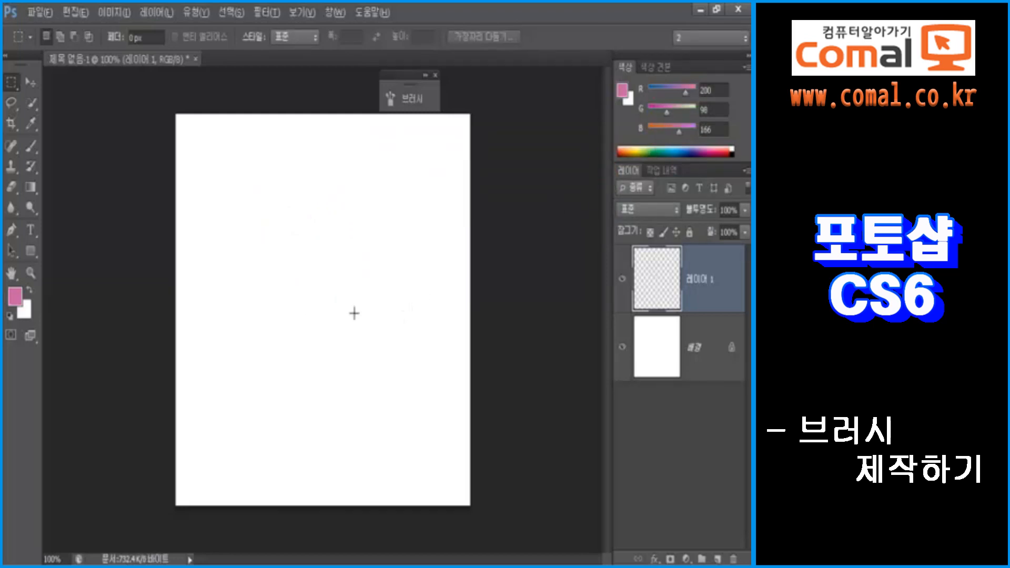
pyautogui.click(30, 147)
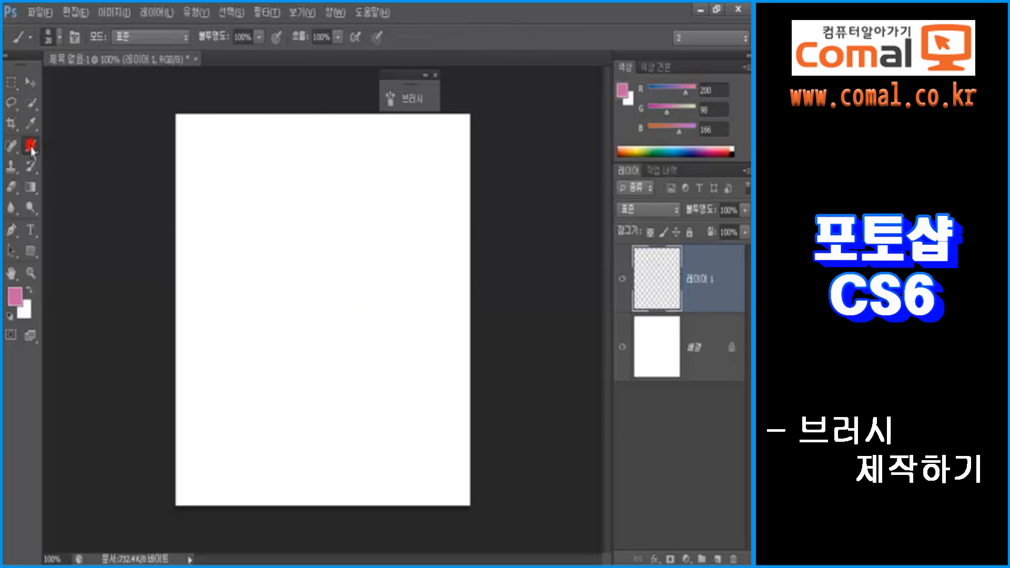
pyautogui.click(59, 37)
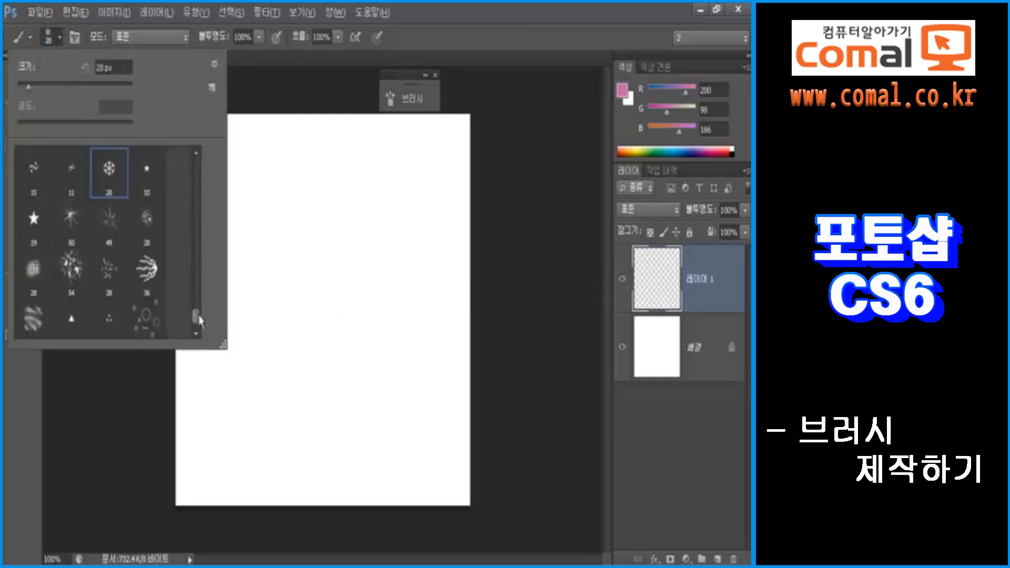
pyautogui.moveTo(199, 317); pyautogui.dragTo(202, 345)
pyautogui.click(150, 329)
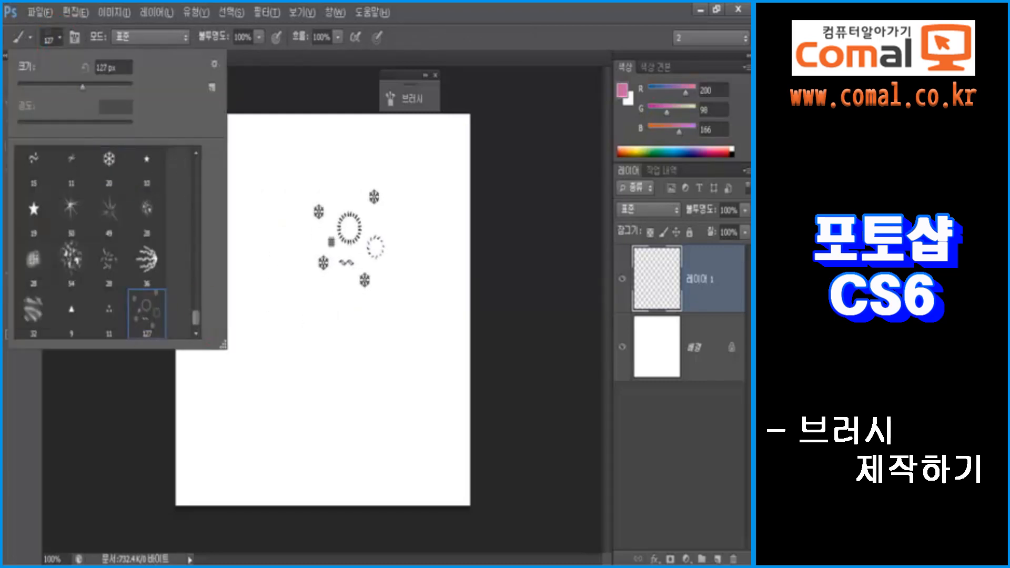
pyautogui.press('Return')
# - Paint strokes across the canvas with the custom brush in pink and again in dark blue (R 41, G 41, B 103)
pyautogui.moveTo(345, 371)
pyautogui.mouseDown()
pyautogui.moveTo(310, 408)
pyautogui.moveTo(288, 403)
pyautogui.moveTo(239, 347)
pyautogui.moveTo(241, 318)
pyautogui.moveTo(315, 302)
pyautogui.mouseUp()
pyautogui.moveTo(324, 305)
pyautogui.mouseDown()
pyautogui.moveTo(414, 379)
pyautogui.moveTo(419, 406)
pyautogui.moveTo(282, 436)
pyautogui.mouseUp()
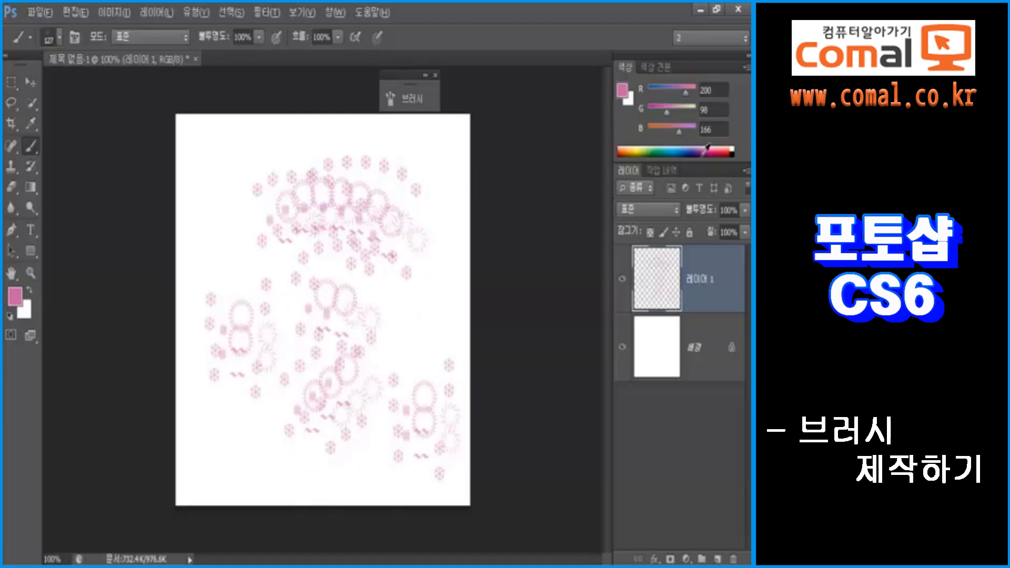
pyautogui.moveTo(708, 150); pyautogui.dragTo(686, 154)
pyautogui.moveTo(402, 323)
pyautogui.mouseDown()
pyautogui.moveTo(266, 266)
pyautogui.moveTo(245, 282)
pyautogui.moveTo(266, 187)
pyautogui.moveTo(316, 182)
pyautogui.moveTo(400, 232)
pyautogui.moveTo(431, 293)
pyautogui.moveTo(301, 362)
pyautogui.mouseUp()
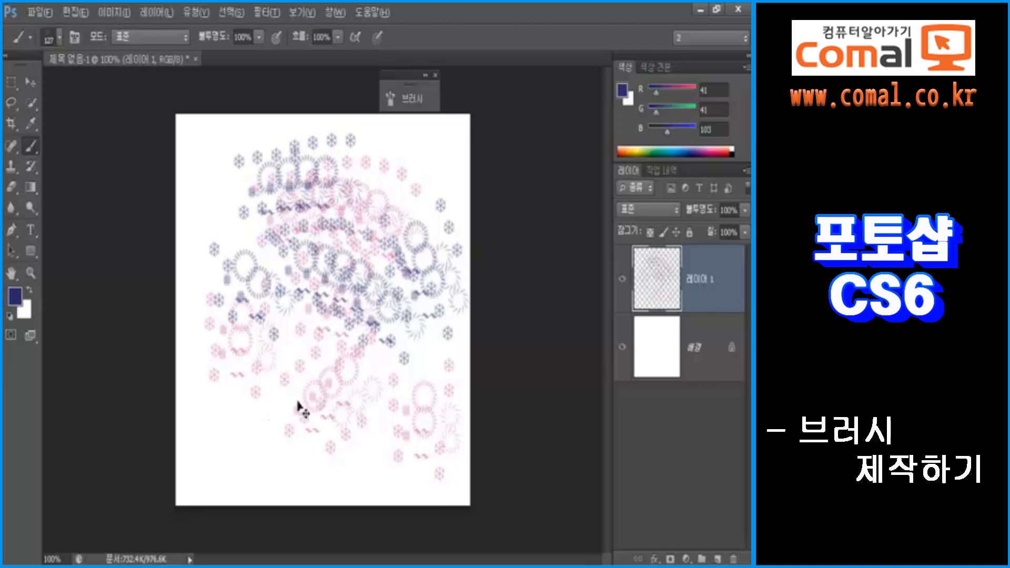
# - Erase everything painted on the layer and remove the selection
pyautogui.hotkey('ctrl', 'a')
pyautogui.press('Delete')
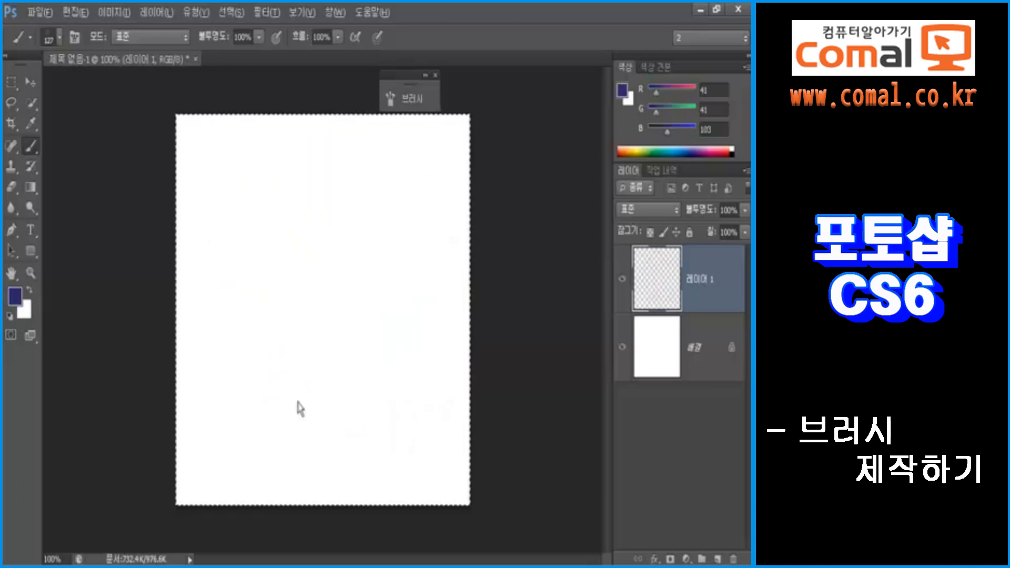
pyautogui.hotkey('ctrl', 'd')
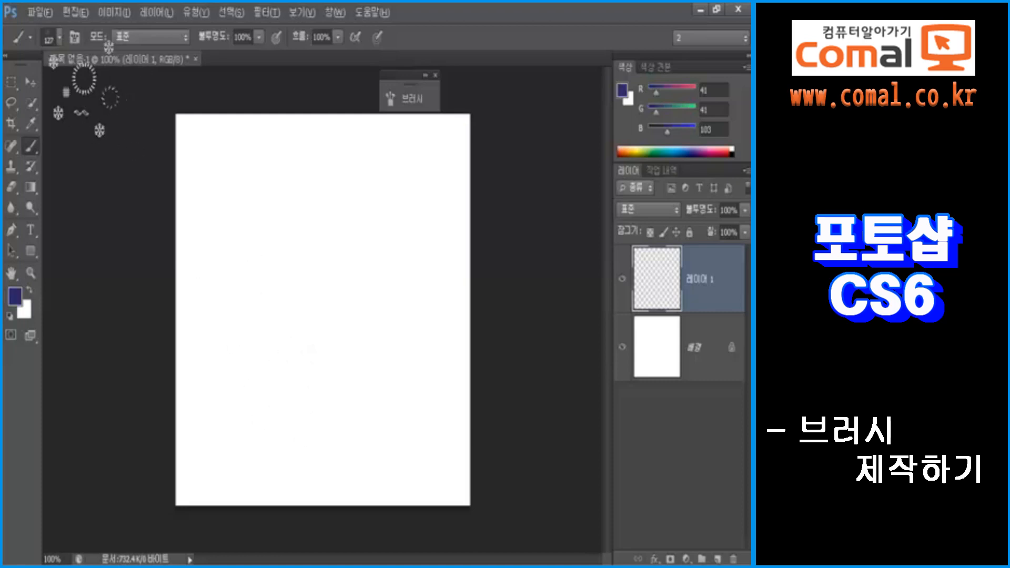
# - Browse the image folder as thumbnails and open 오리.jpg, act-20.jpg and Bear01.png together
pyautogui.click(41, 12)
pyautogui.click(47, 40)
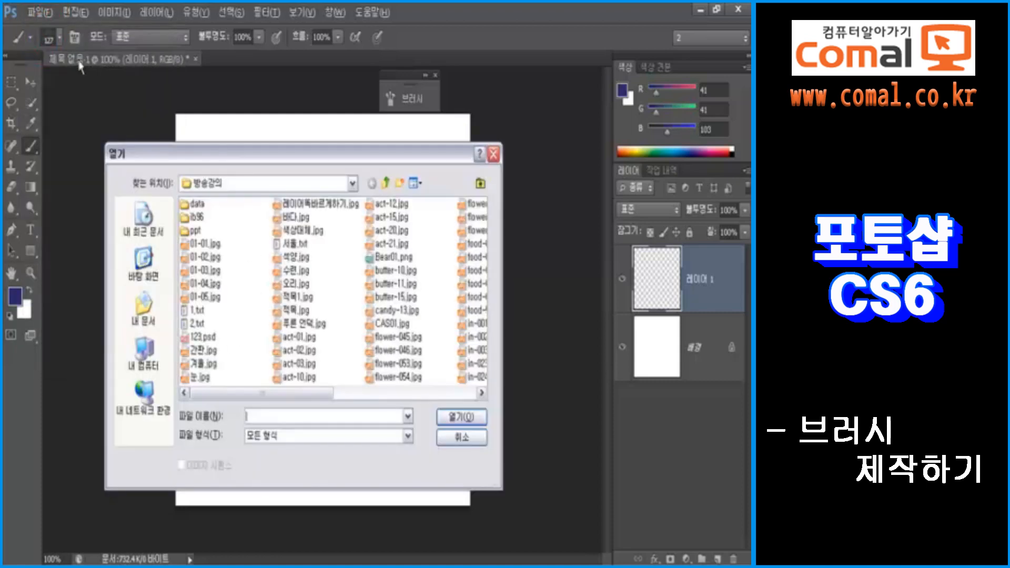
pyautogui.click(415, 184)
pyautogui.click(426, 201)
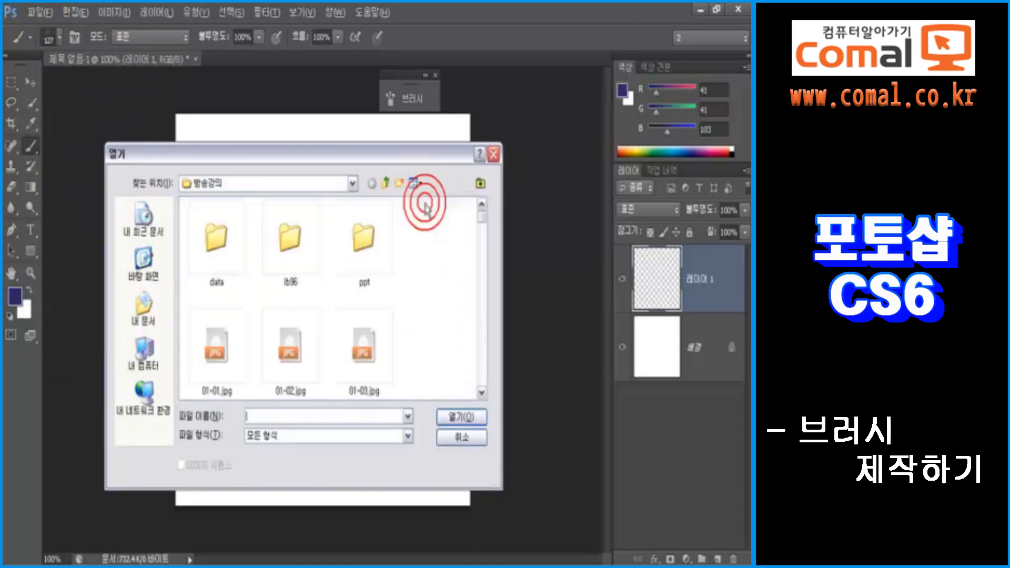
pyautogui.moveTo(480, 224); pyautogui.dragTo(479, 263)
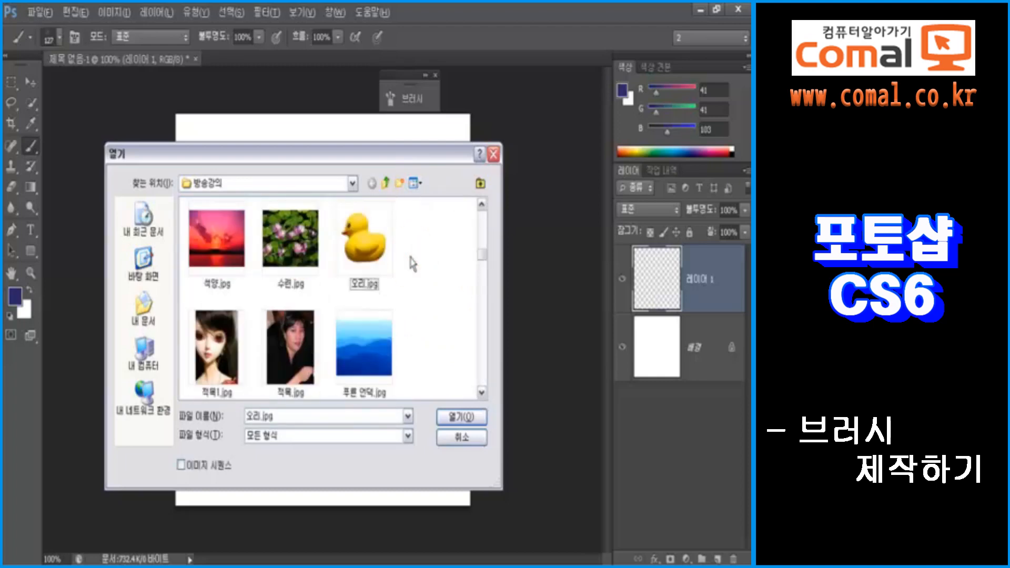
pyautogui.click(363, 245)
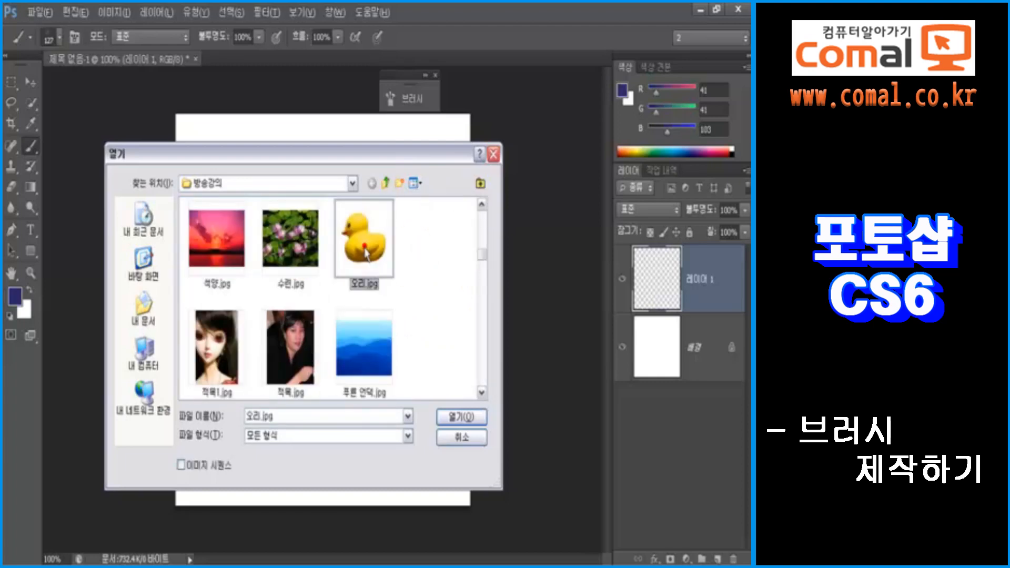
pyautogui.moveTo(481, 255); pyautogui.dragTo(482, 276)
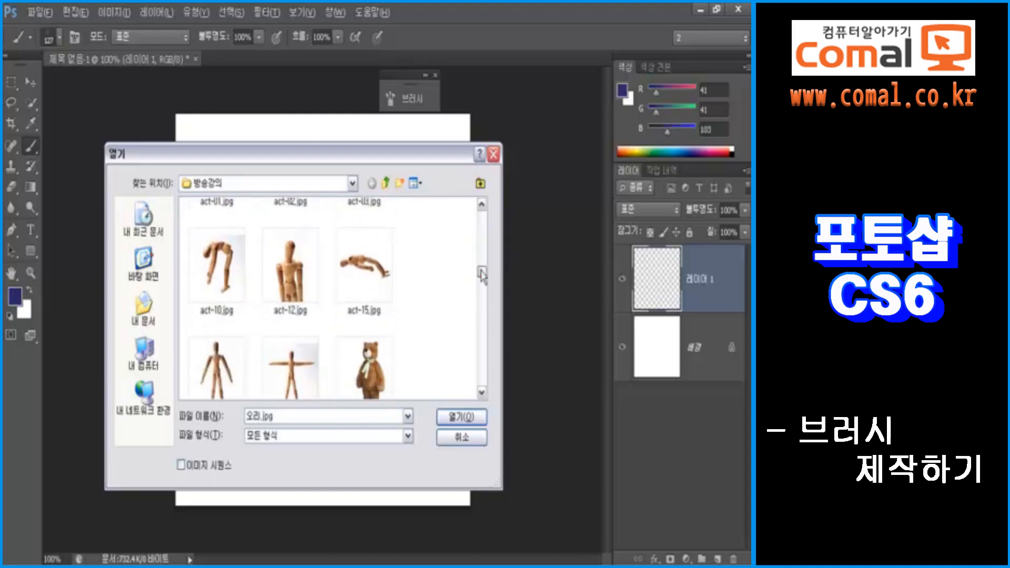
pyautogui.keyDown('ctrl'); pyautogui.click(211, 324); pyautogui.keyUp('ctrl')
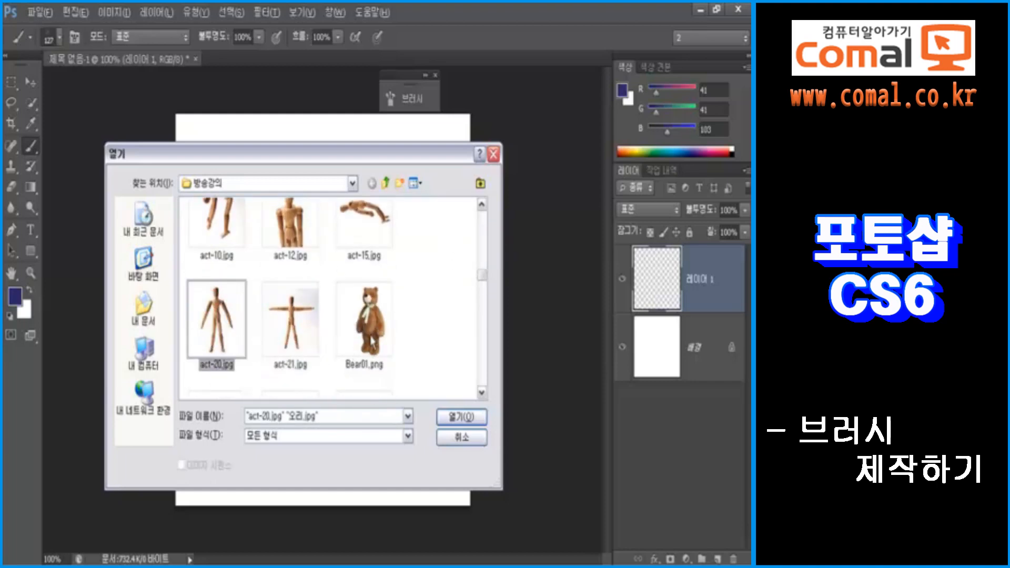
pyautogui.keyDown('ctrl'); pyautogui.click(364, 323); pyautogui.keyUp('ctrl')
pyautogui.click(454, 421)
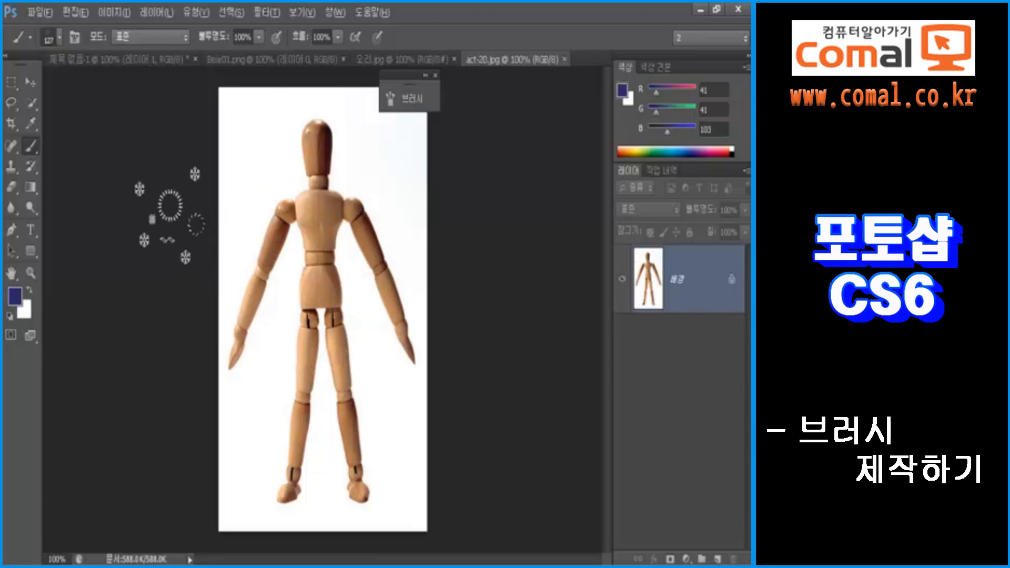
# - Select the wooden mannequin in act-20.jpg by inverting a Magic Wand selection of its white background, and return to the untitled document
pyautogui.click(30, 105)
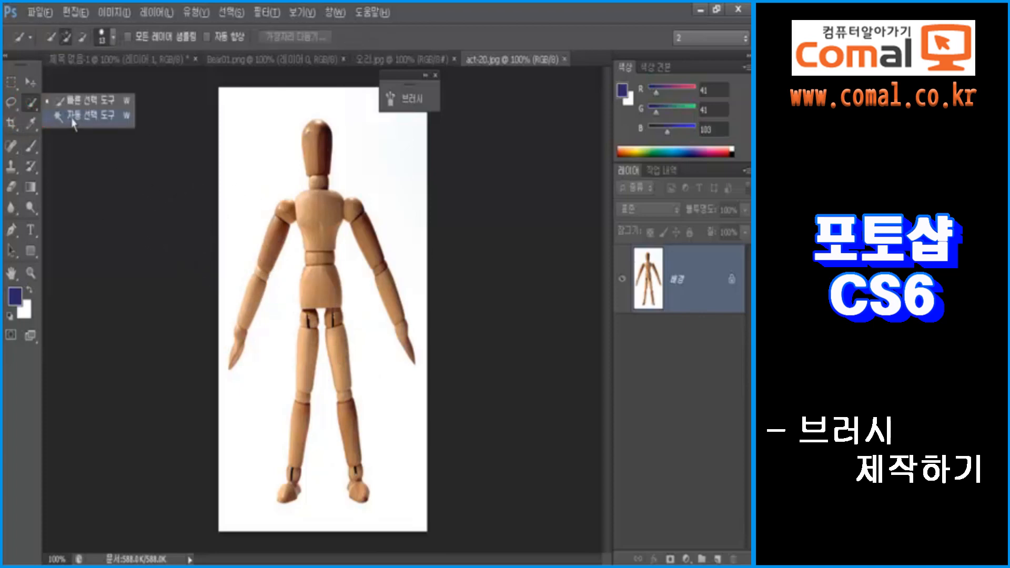
pyautogui.click(71, 117)
pyautogui.click(239, 190)
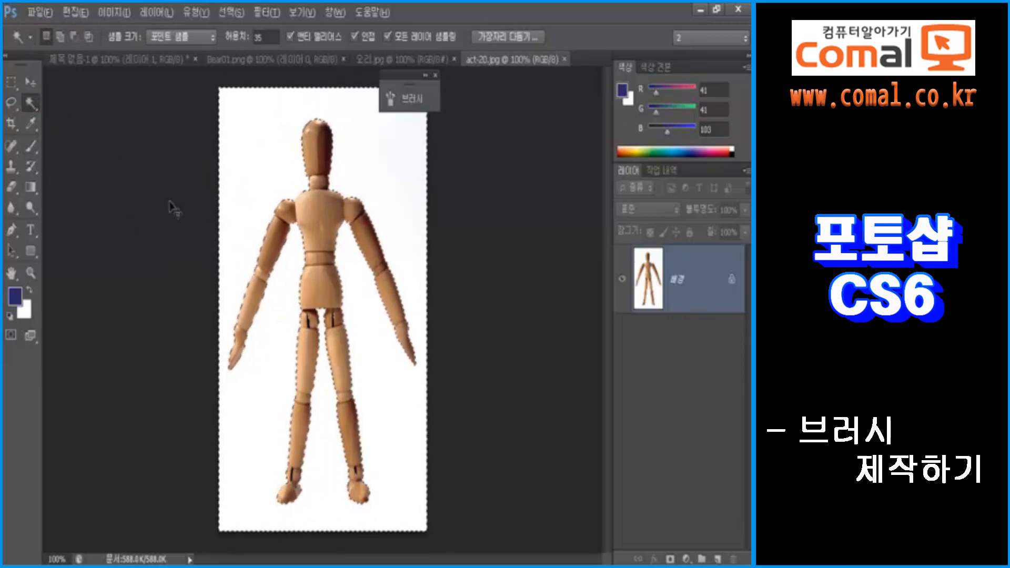
pyautogui.hotkey('ctrl', 'shift', 'i')
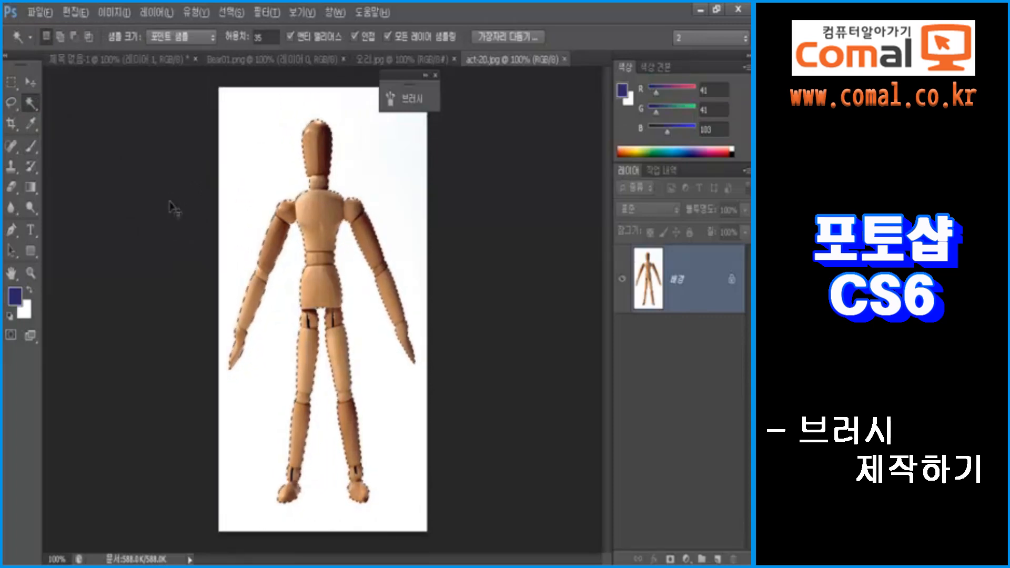
pyautogui.click(132, 59)
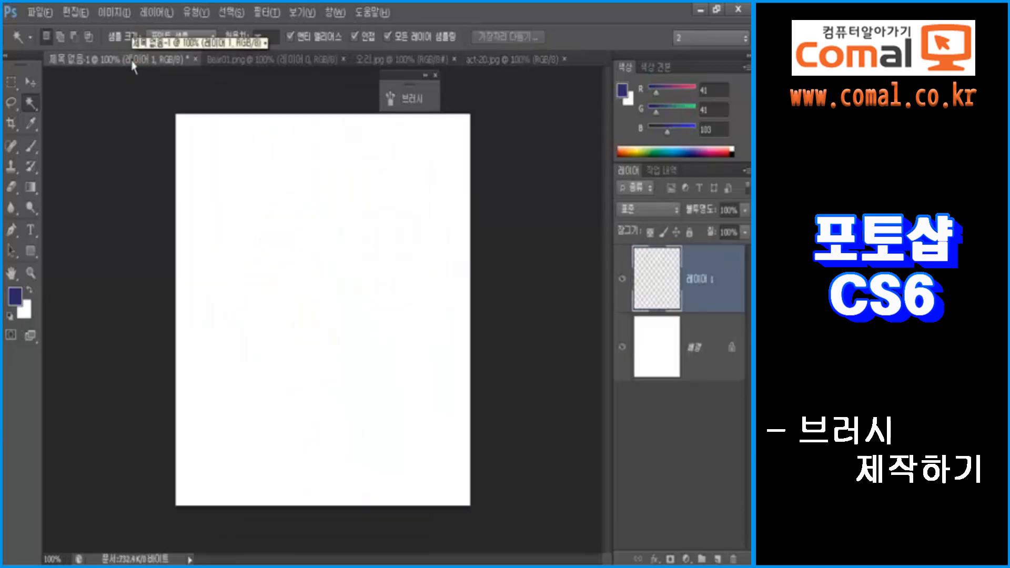
# - Paste the mannequin into the untitled document, scale it to about 39% and place it in the canvas's upper-left area
pyautogui.hotkey('ctrl', 'v')
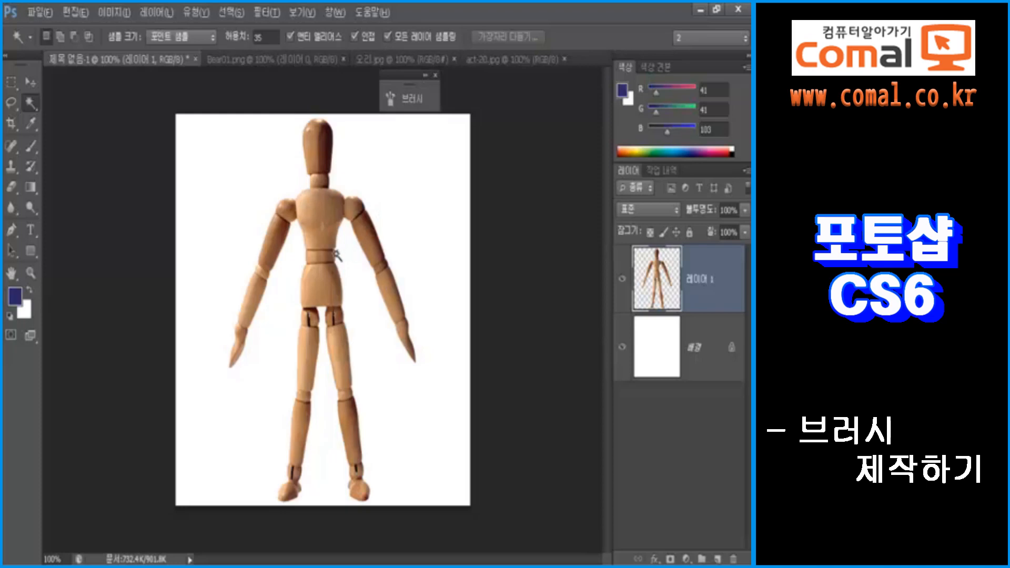
pyautogui.click(30, 82)
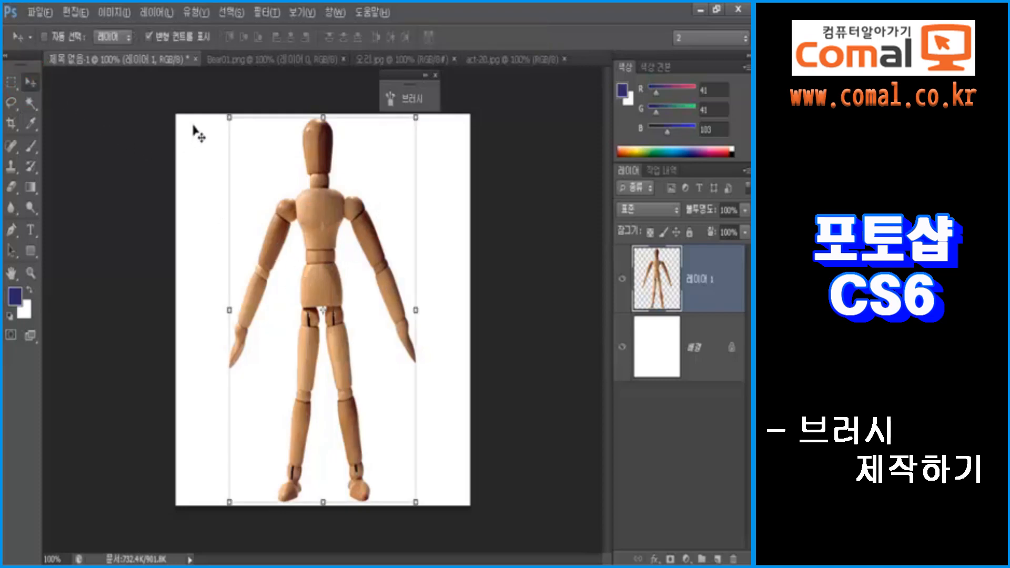
pyautogui.moveTo(230, 117); pyautogui.dragTo(331, 354)
pyautogui.moveTo(388, 406); pyautogui.dragTo(288, 229)
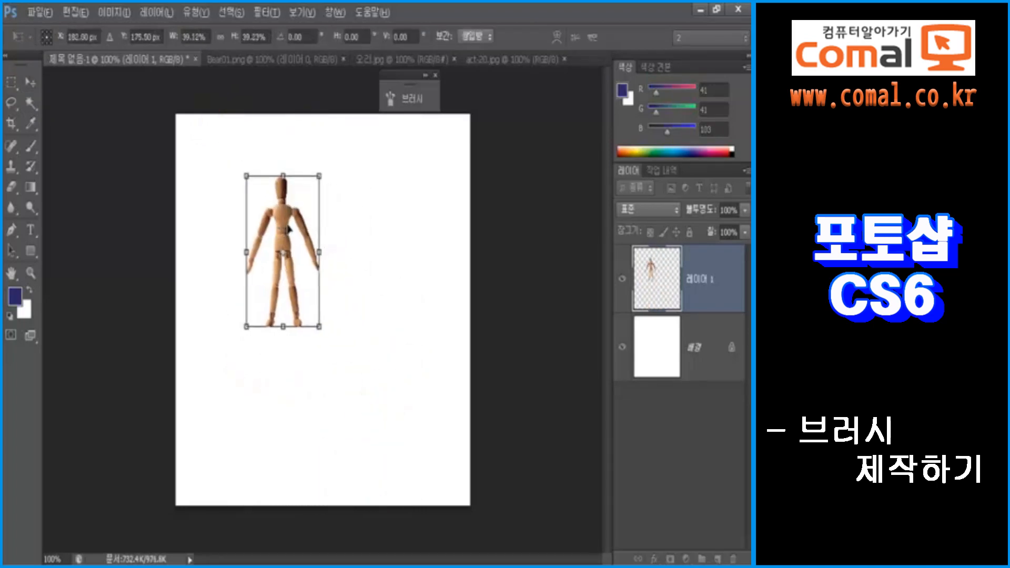
pyautogui.press('Return')
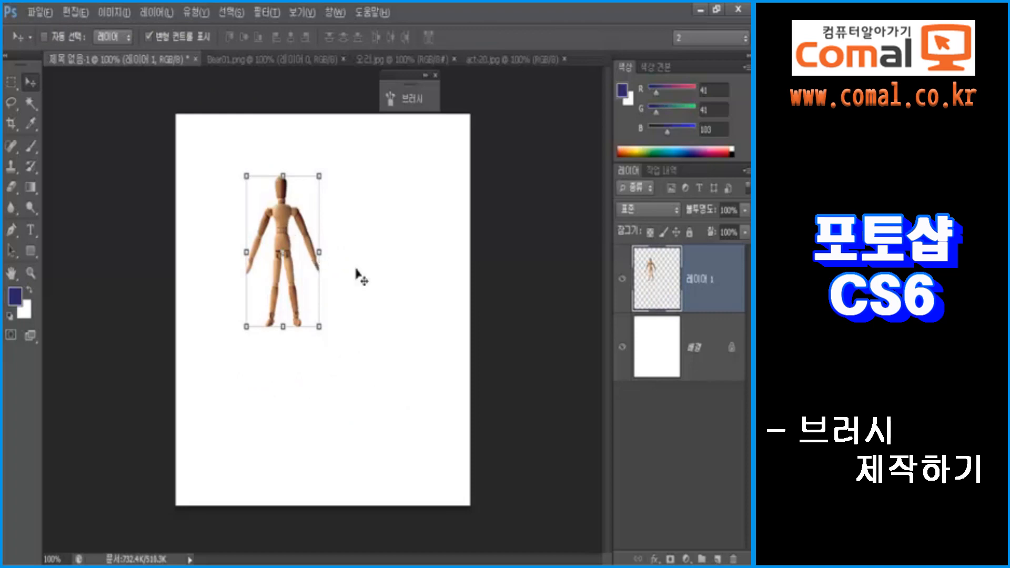
# - Load the mannequin layer's outline as a selection and define it as a brush preset named 인형
pyautogui.keyDown('ctrl'); pyautogui.click(648, 271); pyautogui.keyUp('ctrl')
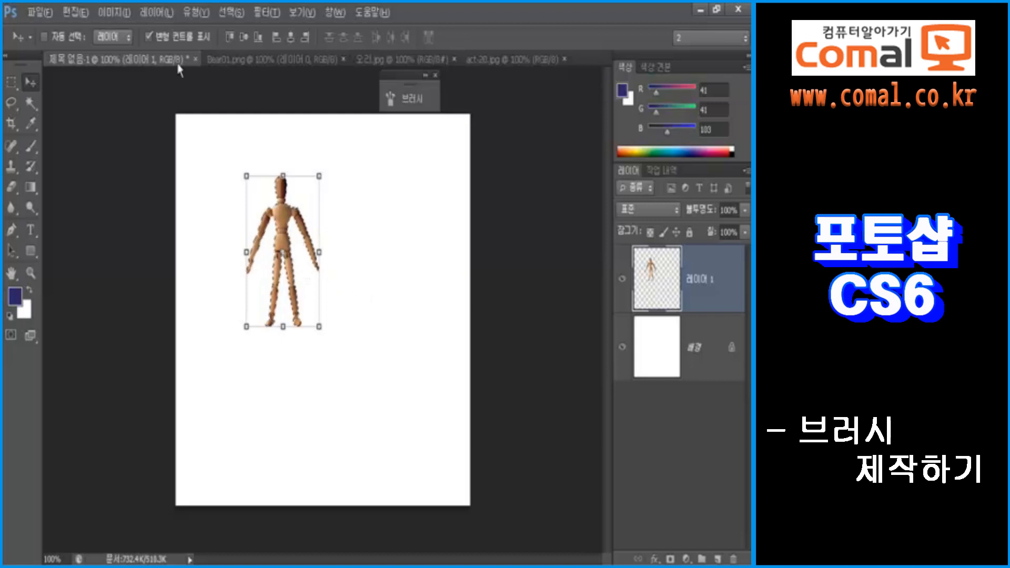
pyautogui.click(76, 11)
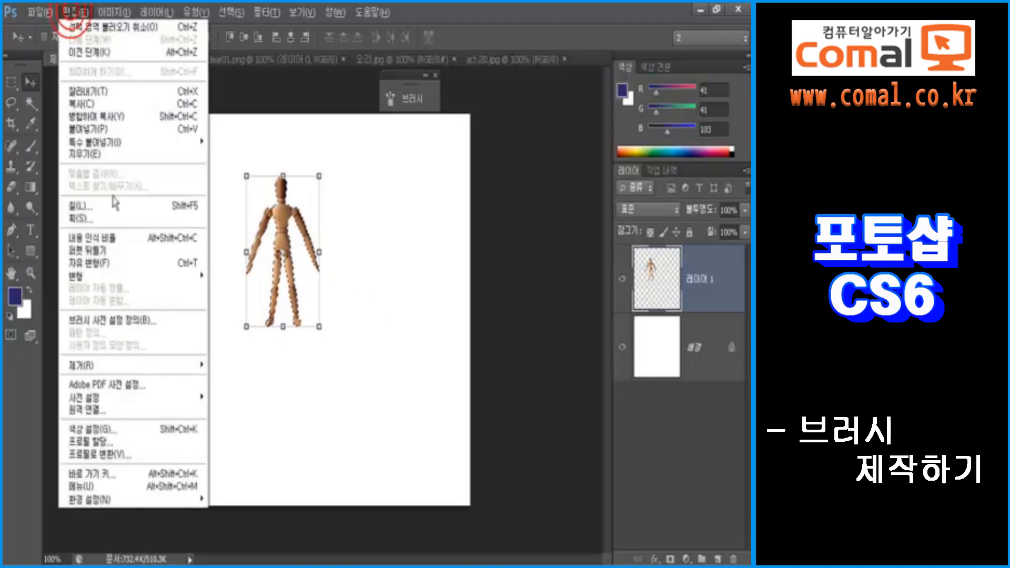
pyautogui.click(130, 323)
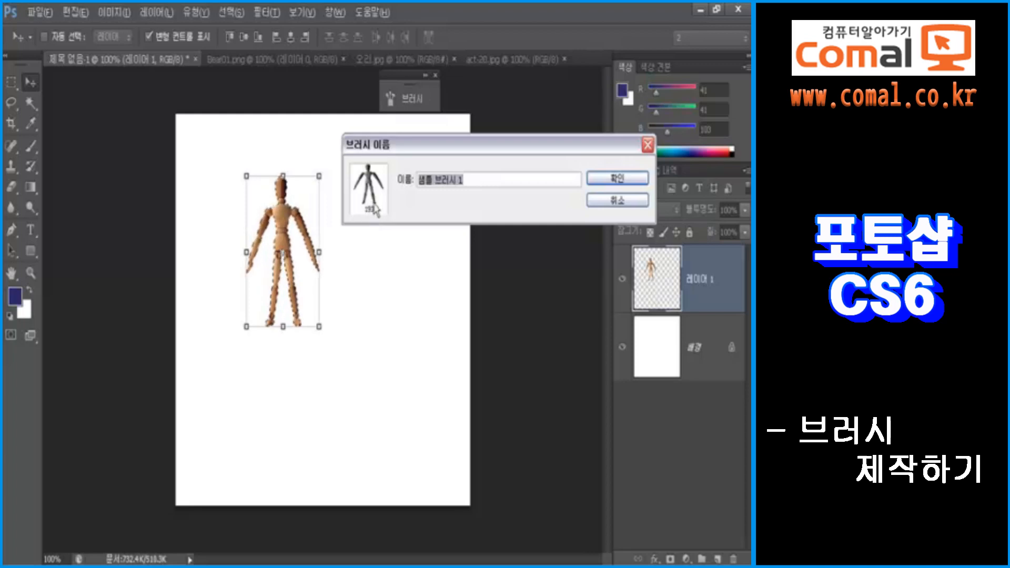
pyautogui.write('ㅇ')
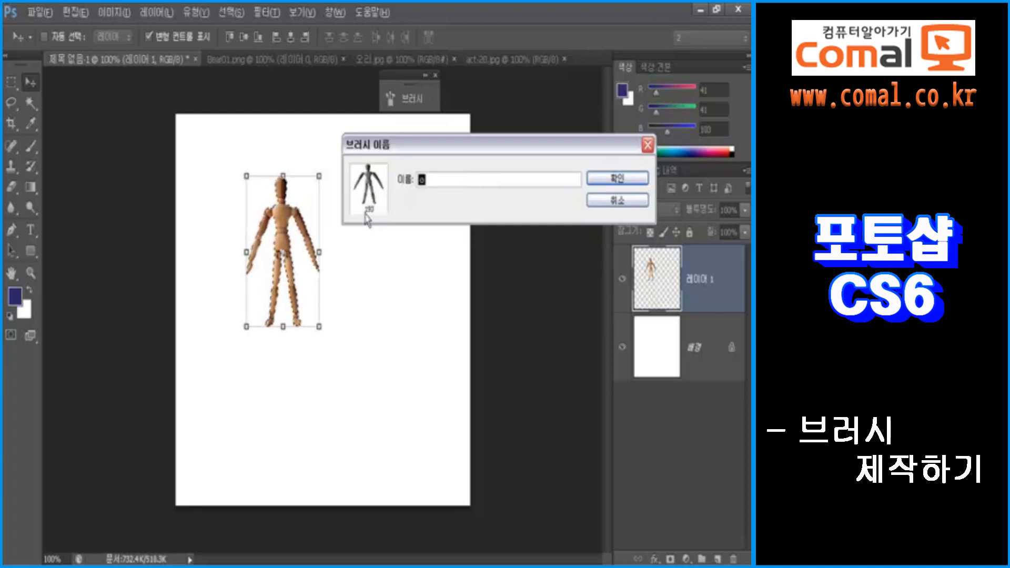
pyautogui.write('인혀')
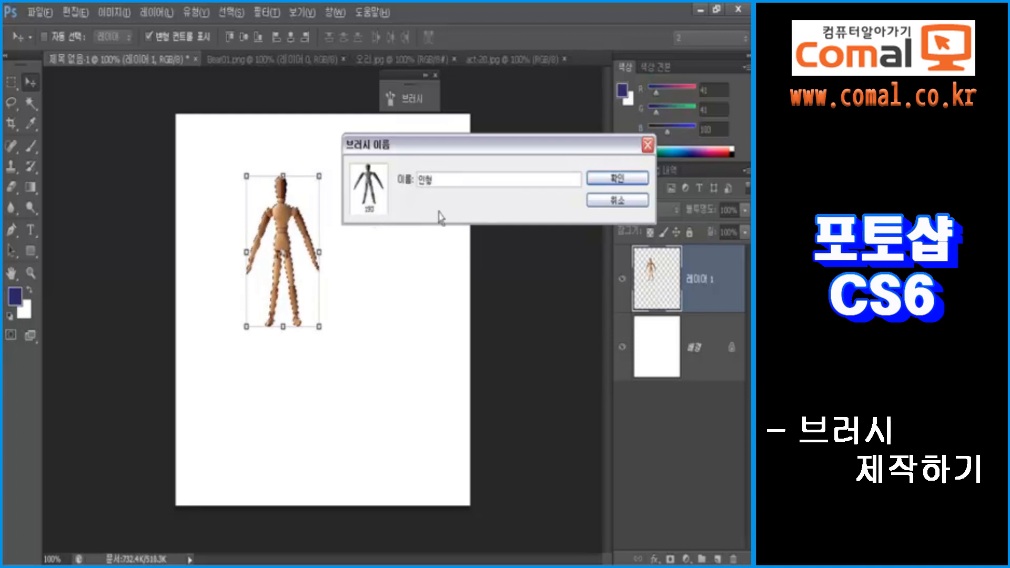
pyautogui.click(597, 180)
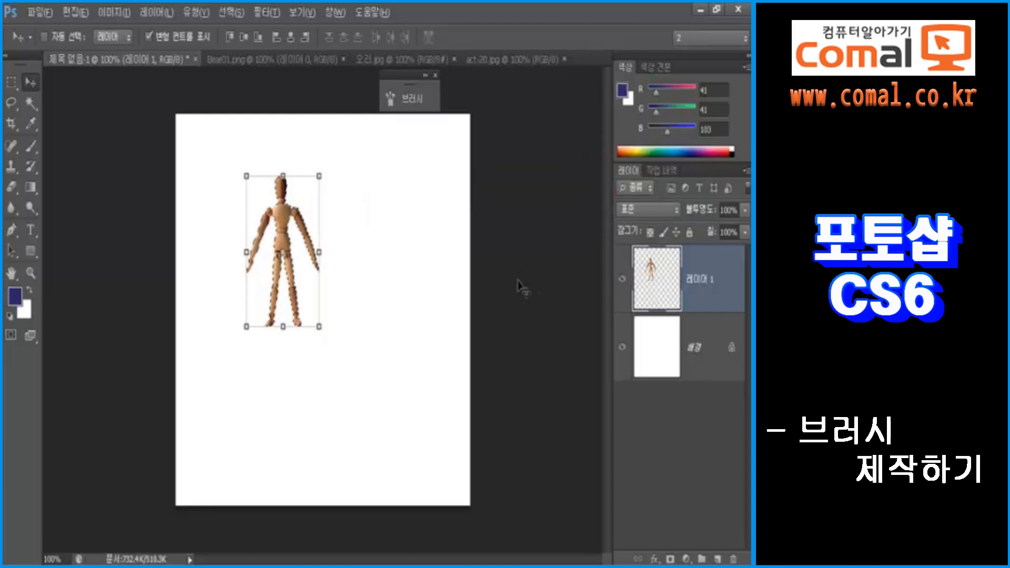
# - Clear the pasted mannequin from the layer and remove the selection
pyautogui.click(11, 82)
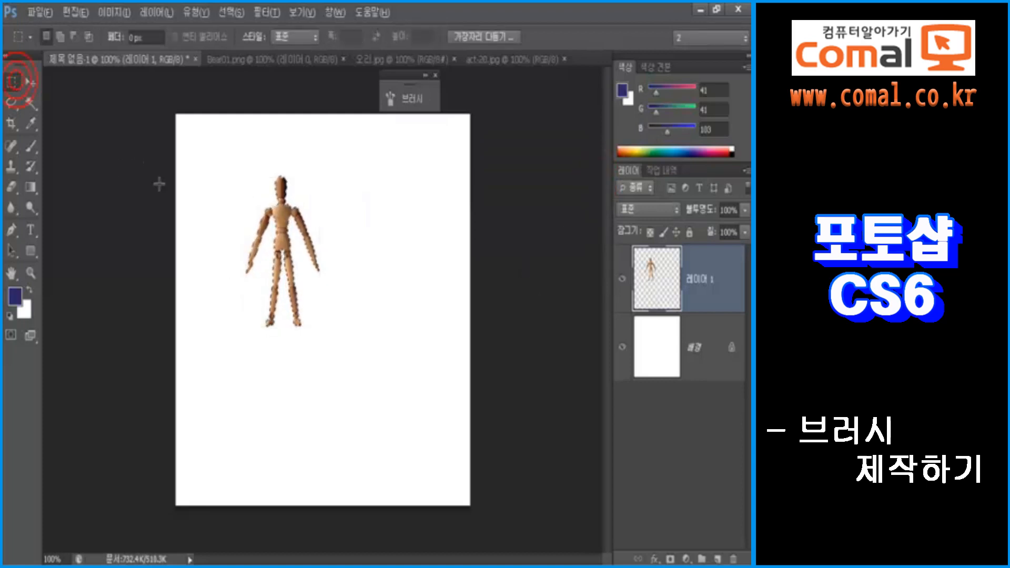
pyautogui.press('Delete')
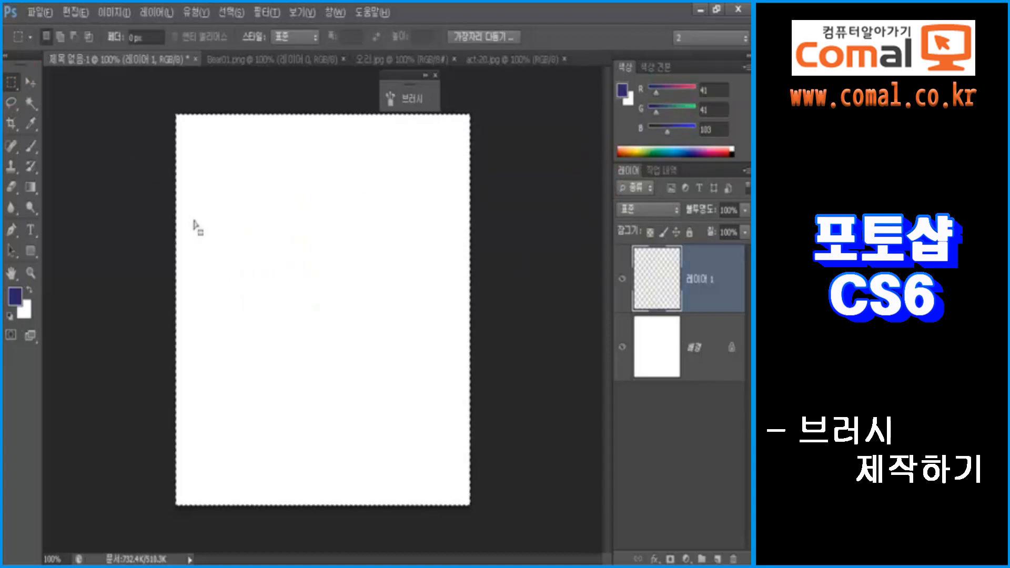
pyautogui.hotkey('ctrl', 'd')
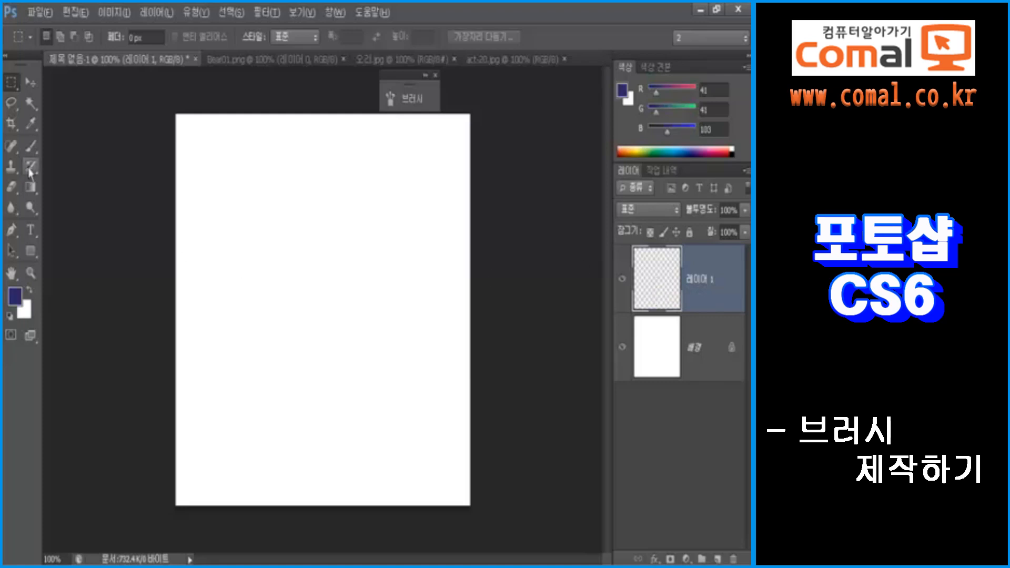
# - Choose the 193 px mannequin brush and stamp three dark blue mannequins at separate spots on the canvas
pyautogui.click(30, 149)
pyautogui.click(57, 38)
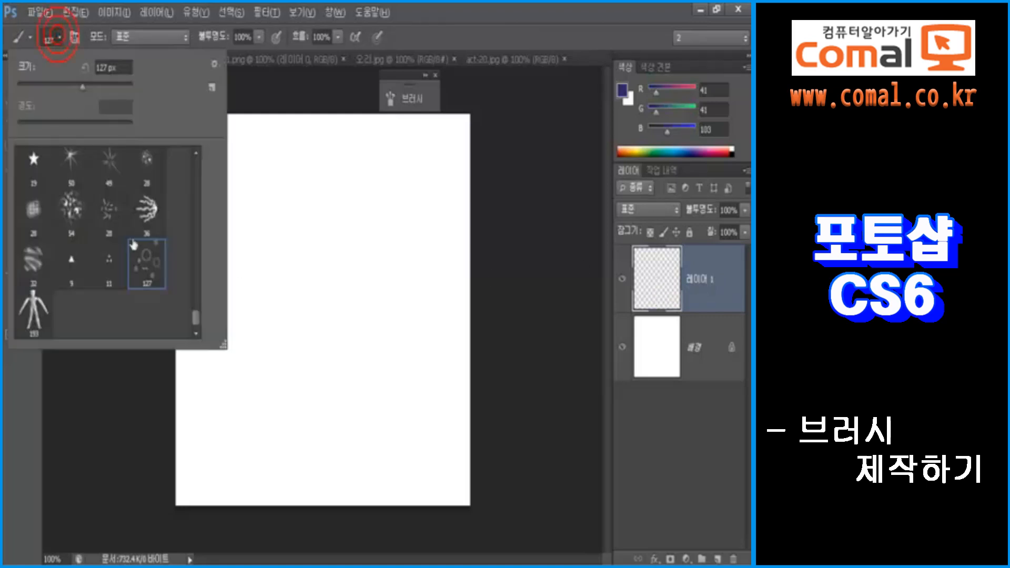
pyautogui.click(32, 315)
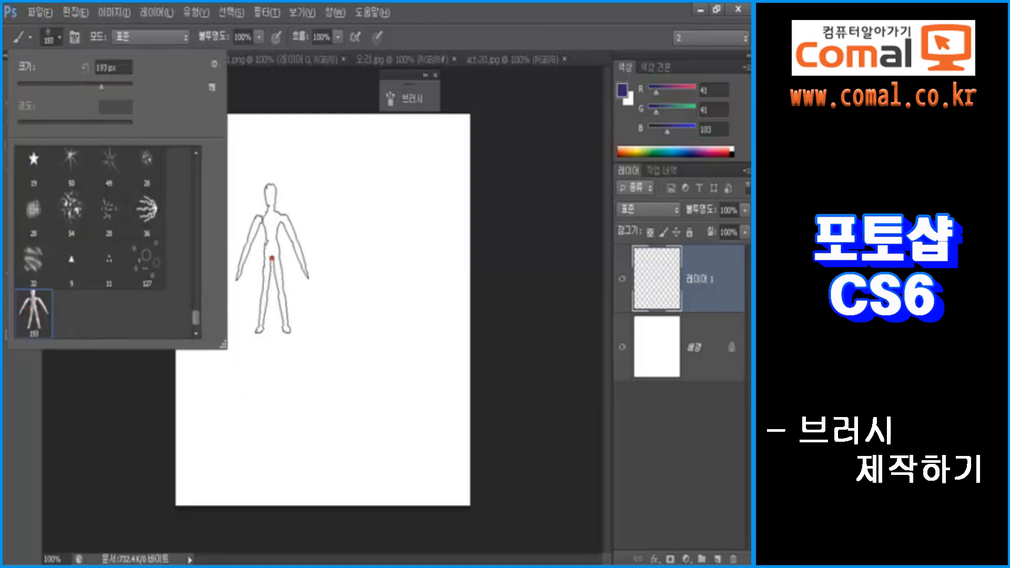
pyautogui.click(272, 259)
pyautogui.click(368, 286)
pyautogui.click(266, 456)
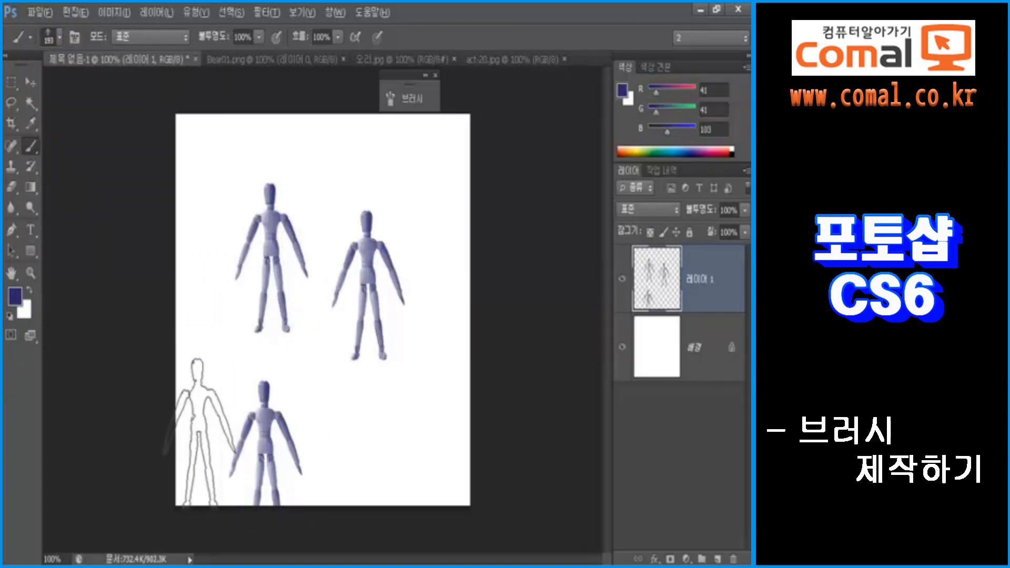
# - Select the teddy bear in Bear01.png by inverting a Magic Wand selection of its transparent background, copy it and return to the untitled document
pyautogui.click(11, 82)
pyautogui.click(233, 60)
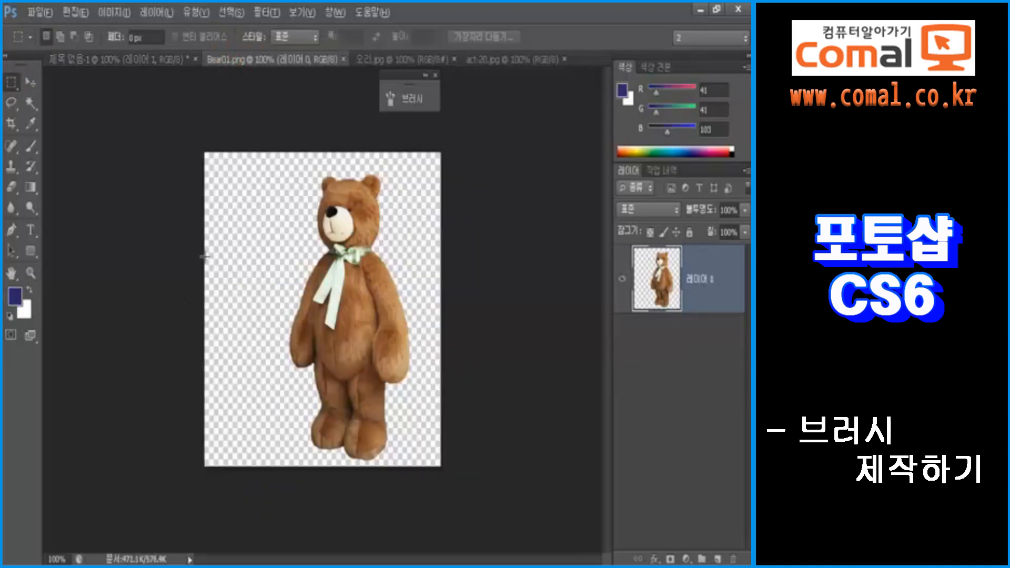
pyautogui.click(31, 103)
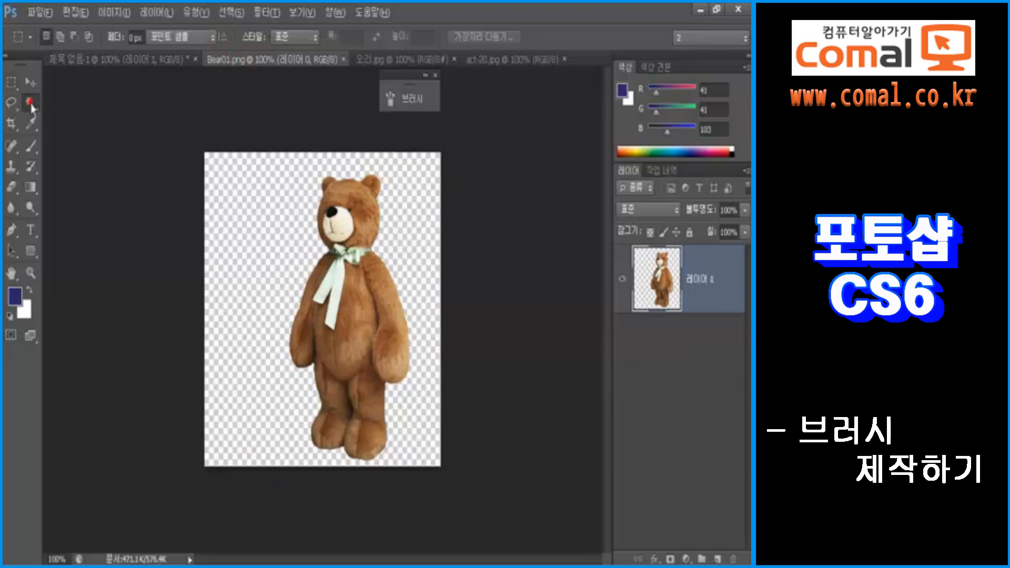
pyautogui.click(232, 228)
pyautogui.hotkey('ctrl', 'shift', 'i')
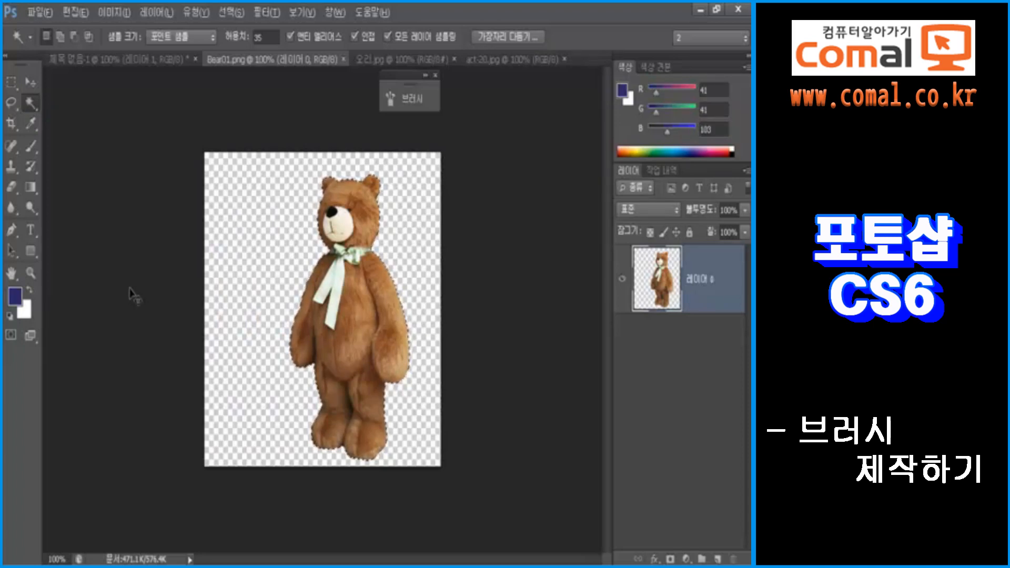
pyautogui.click(137, 60)
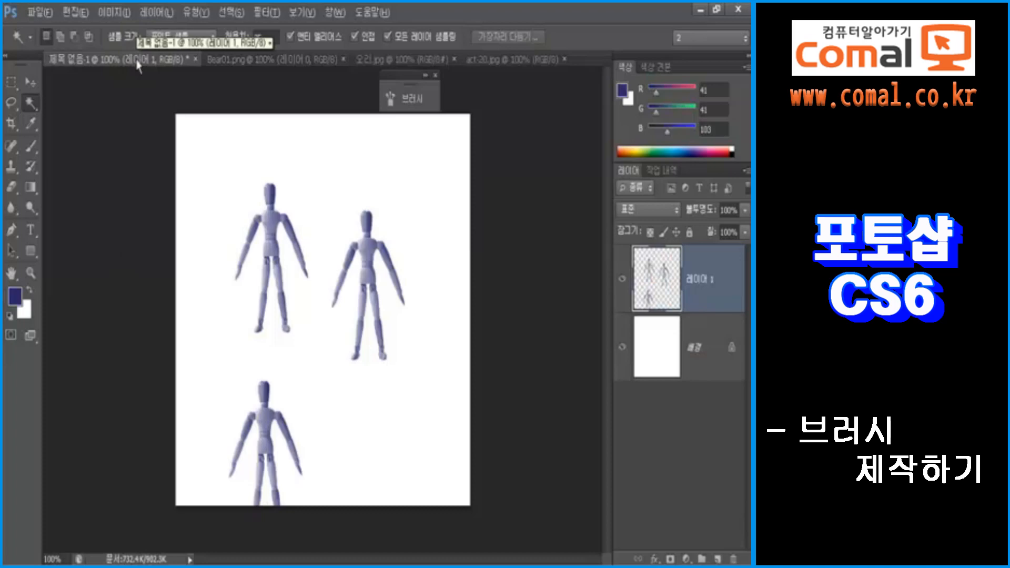
# - Paste the bear onto its own layer and scale it down to about 52%
pyautogui.hotkey('ctrl', 'v')
pyautogui.click(30, 82)
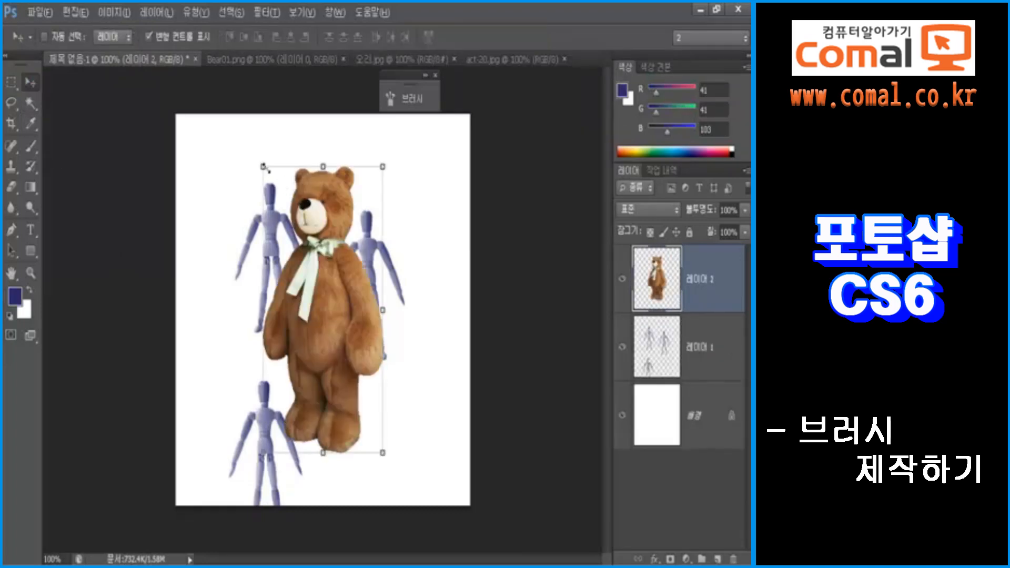
pyautogui.moveTo(263, 167); pyautogui.dragTo(321, 304)
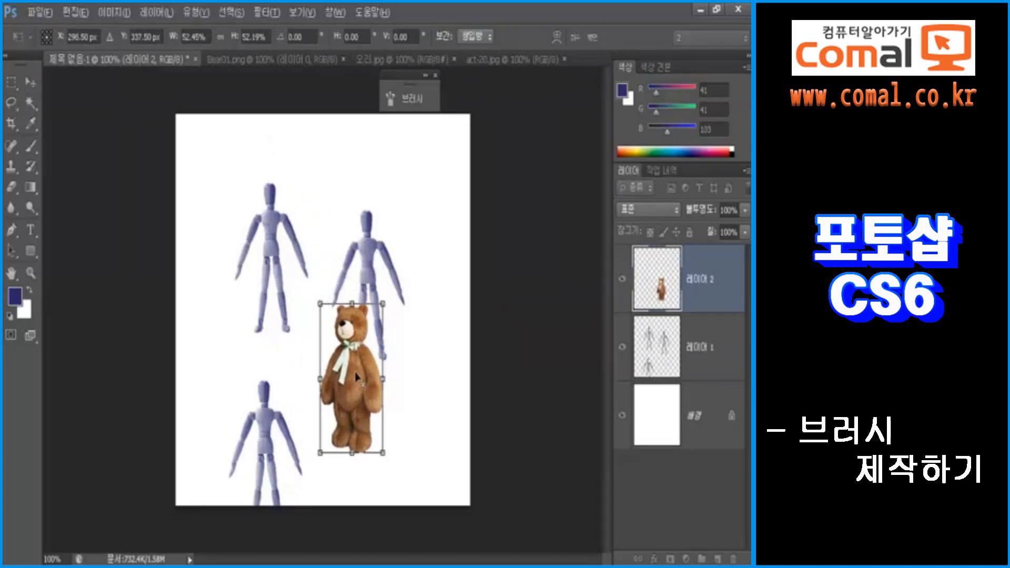
pyautogui.moveTo(354, 376); pyautogui.dragTo(356, 387)
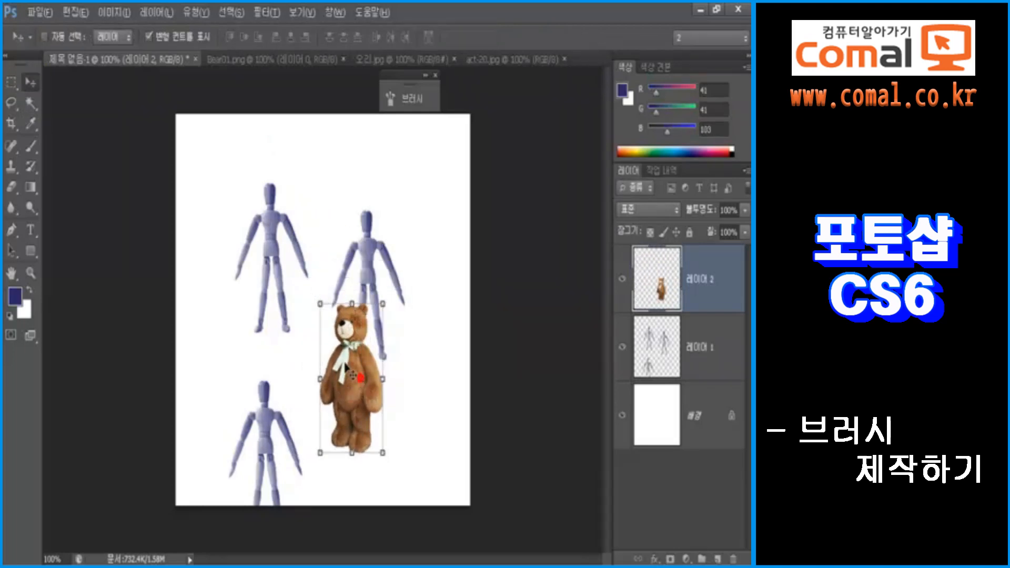
pyautogui.press('Return')
# - Load the bear layer's outline as a selection and define it as a brush preset named 곰돌이
pyautogui.keyDown('ctrl'); pyautogui.click(661, 287); pyautogui.keyUp('ctrl')
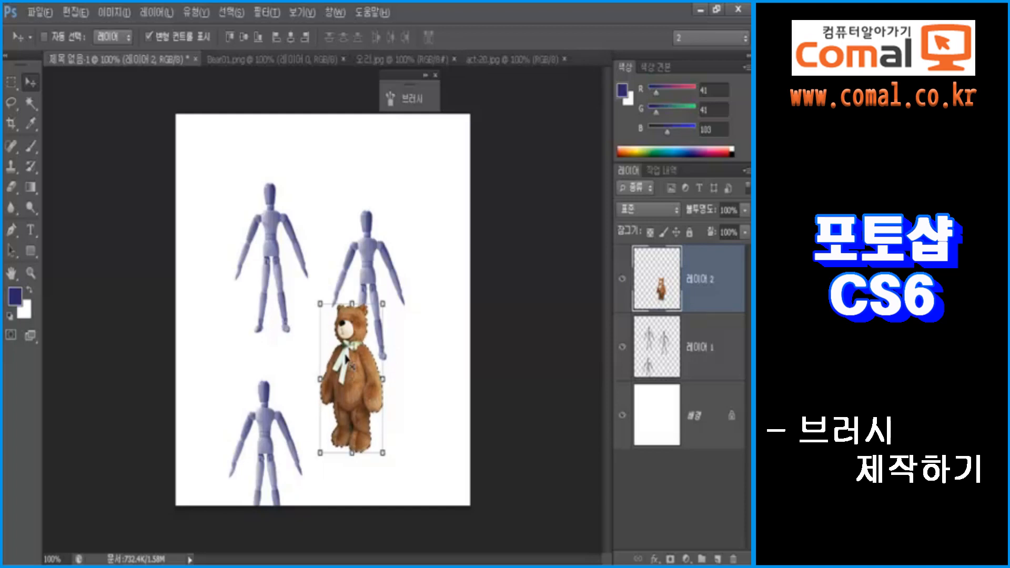
pyautogui.click(76, 11)
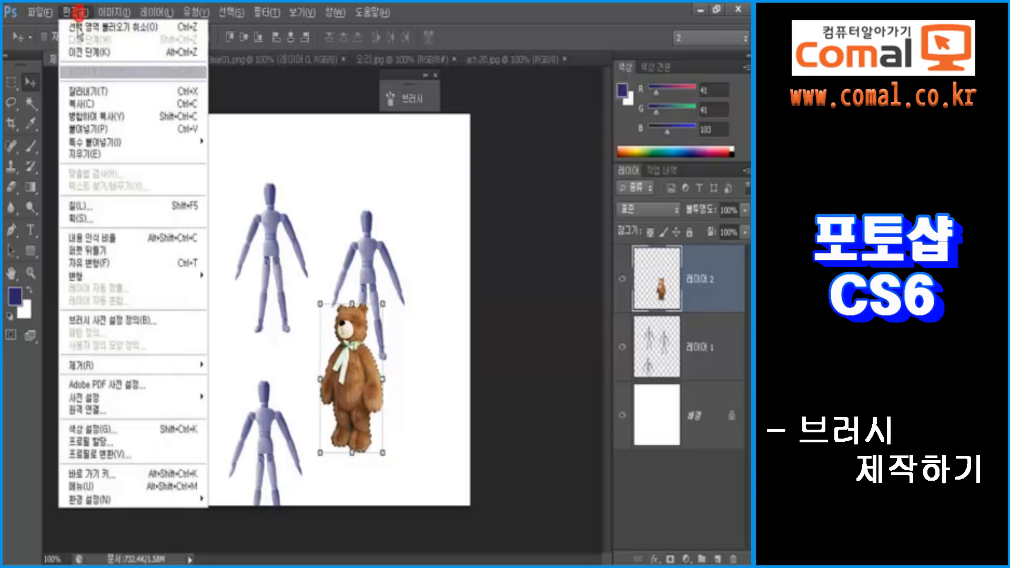
pyautogui.click(144, 321)
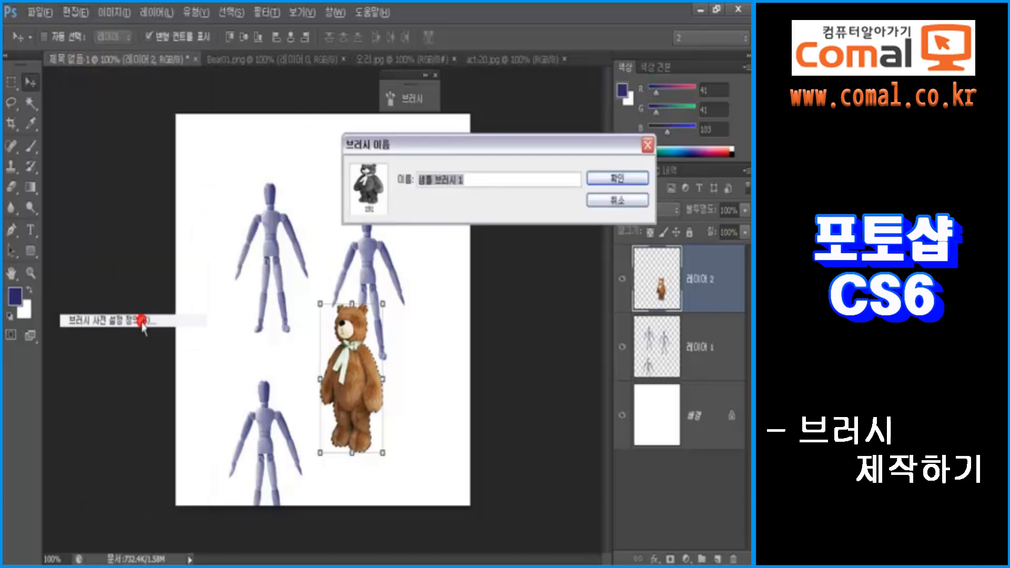
pyautogui.write('곰돌이')
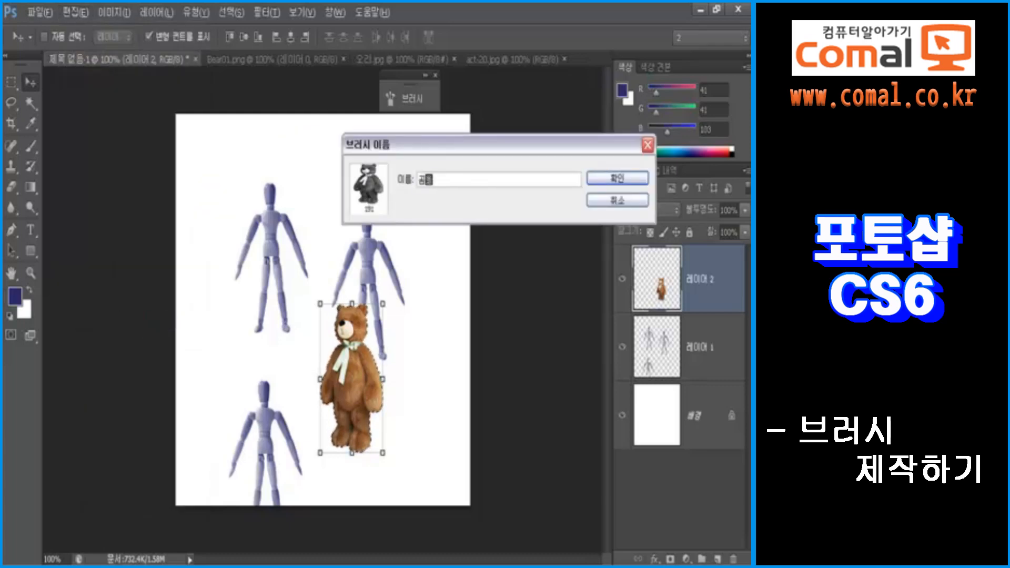
pyautogui.click(600, 179)
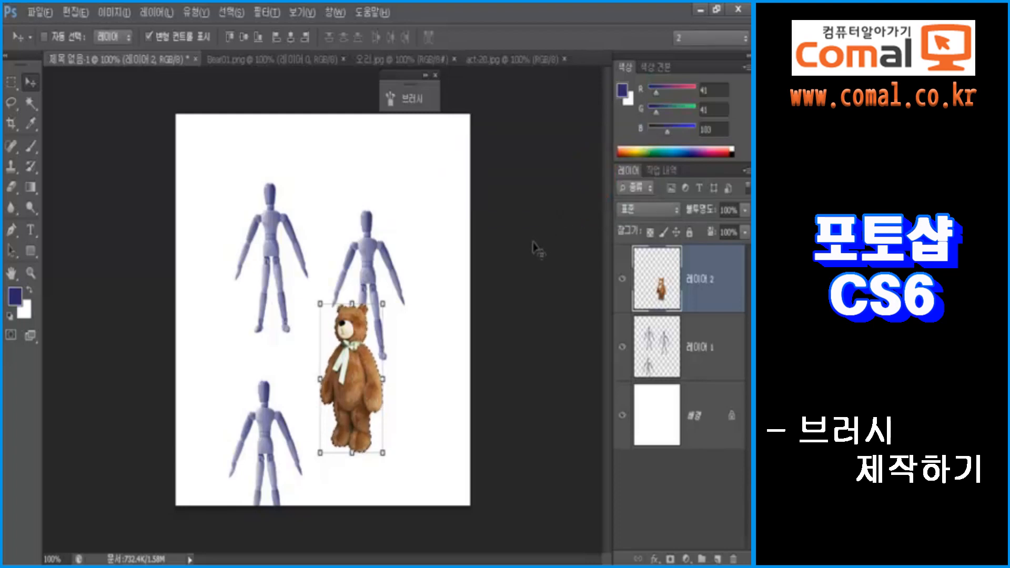
# - Select the whole canvas and delete the pasted bear from its layer
pyautogui.hotkey('ctrl', 'a')
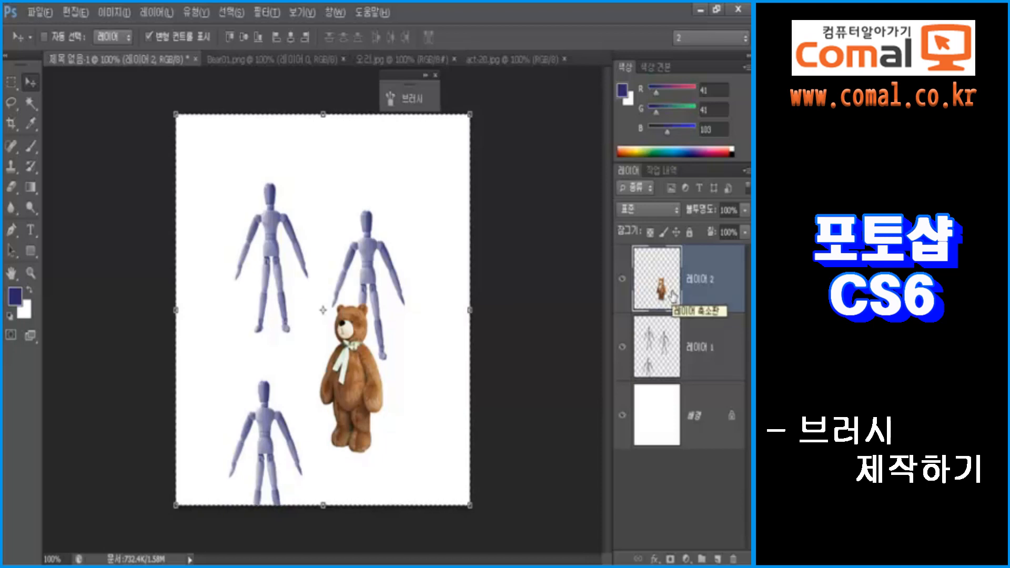
pyautogui.press('Delete')
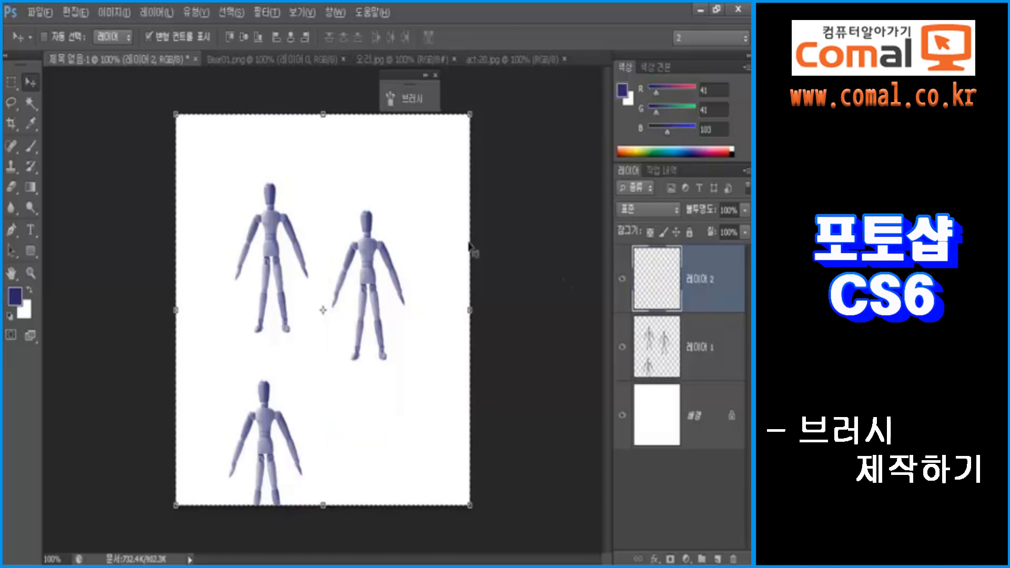
pyautogui.click(10, 82)
# - Choose the 191 px bear brush and stamp pink bears (R 245, G 152, B 161) across the canvas
pyautogui.click(32, 150)
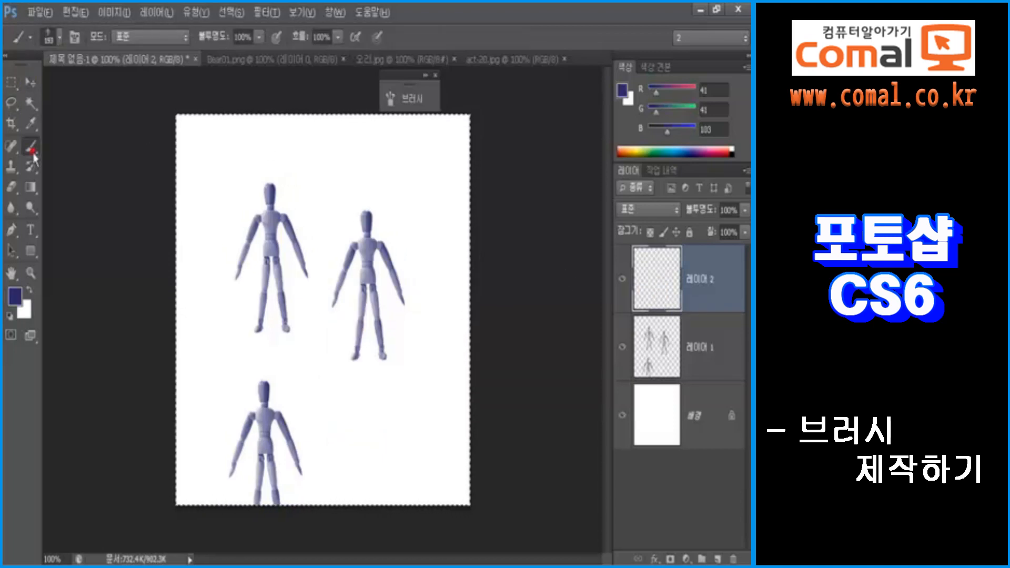
pyautogui.click(60, 38)
pyautogui.click(73, 310)
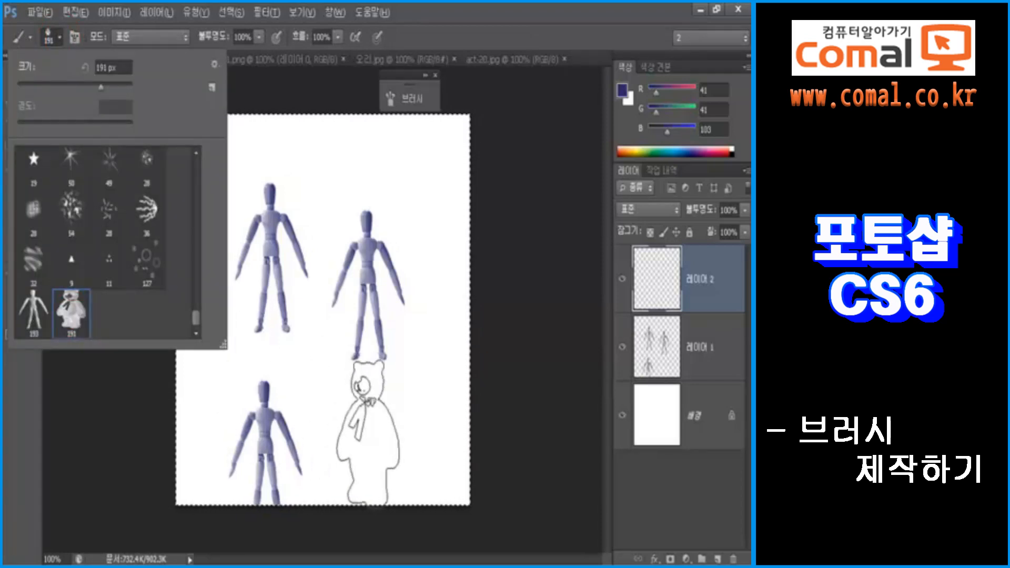
pyautogui.click(61, 38)
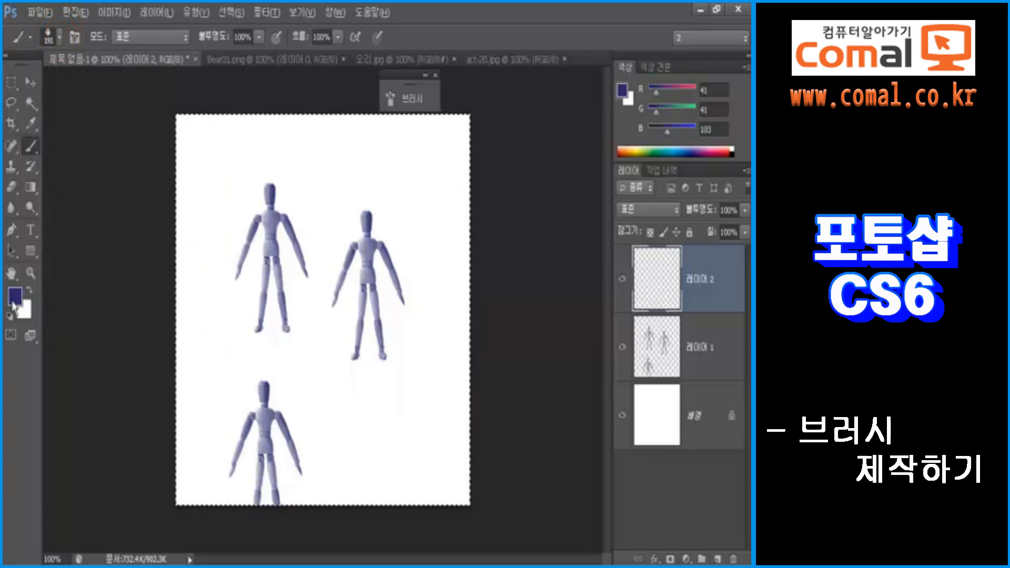
pyautogui.click(722, 148)
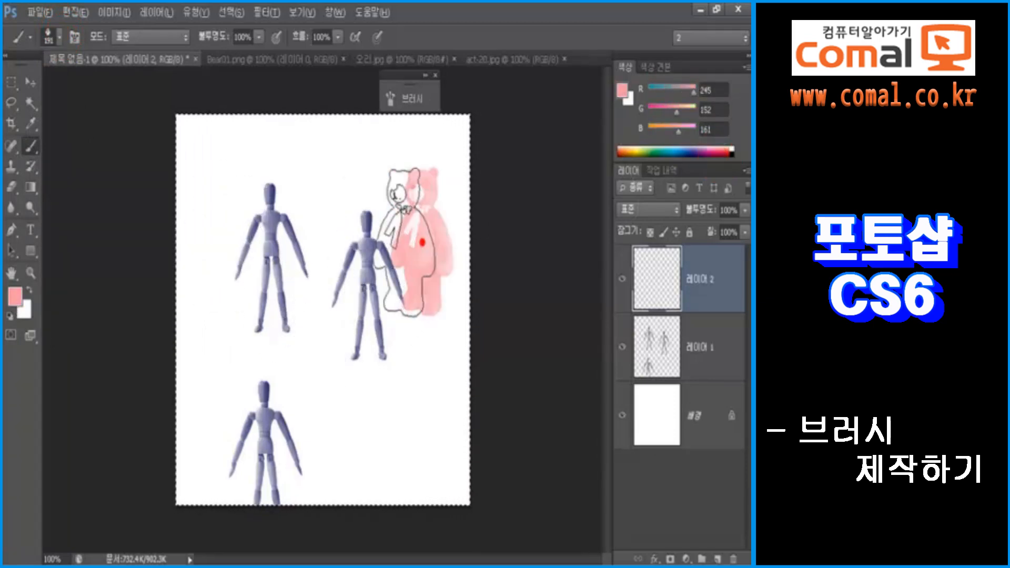
pyautogui.moveTo(408, 242); pyautogui.dragTo(392, 245)
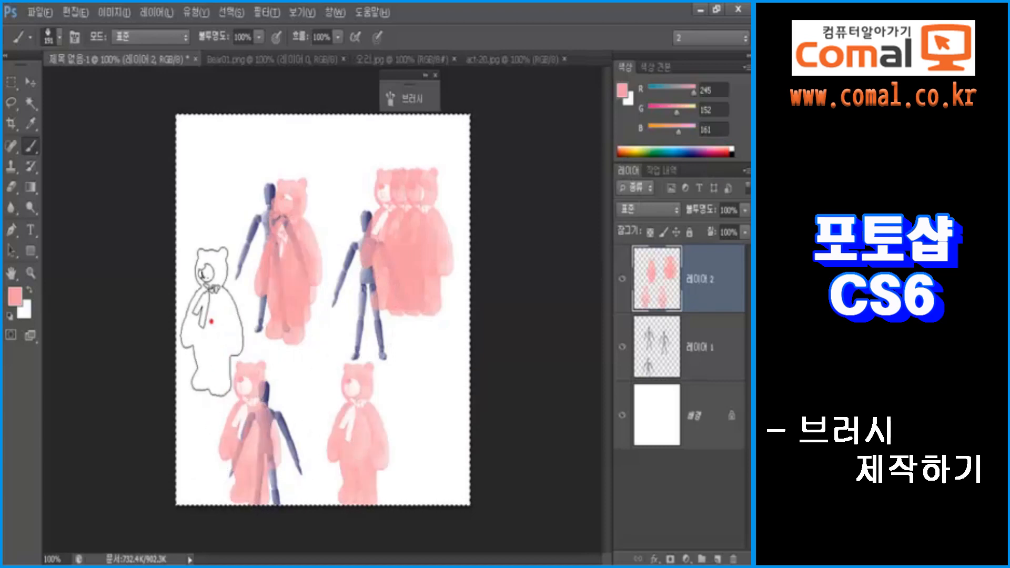
# - Stamp one more pink bear at the canvas's left edge, beside the upper mannequin
pyautogui.click(212, 321)
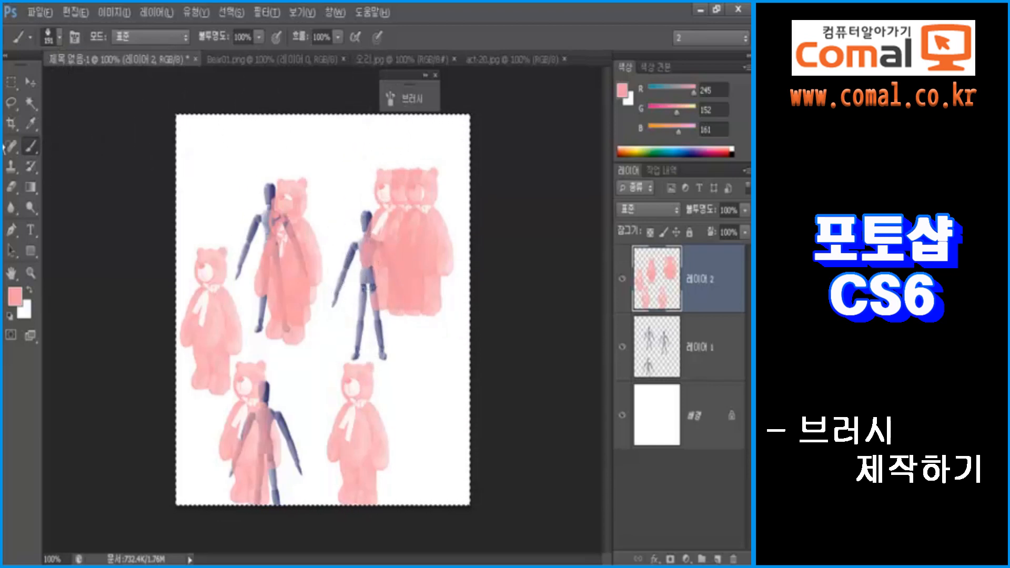
# - In 오리.jpg, select the white background with the Magic Wand and invert the selection to isolate the duck
pyautogui.click(31, 82)
pyautogui.click(374, 60)
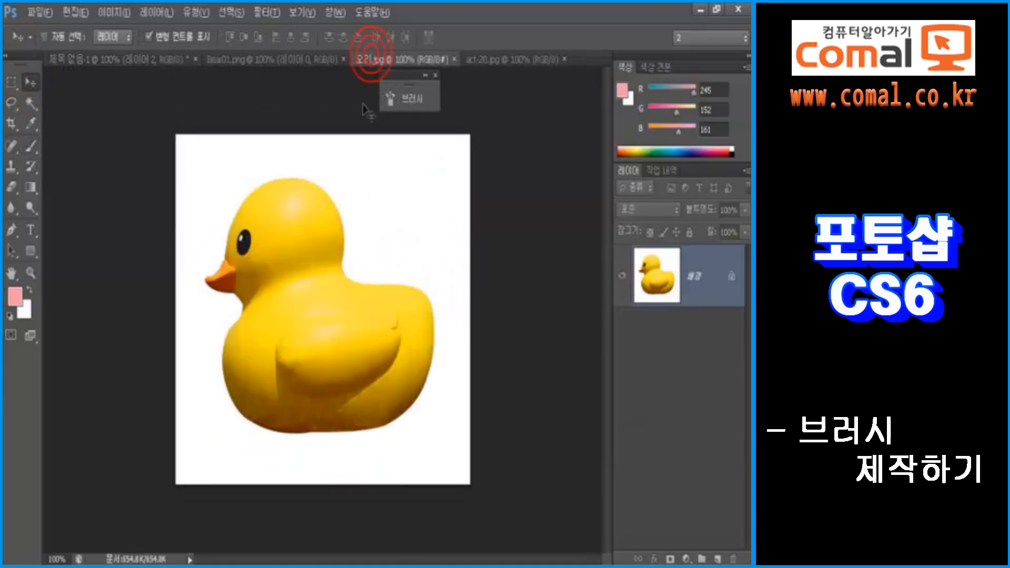
pyautogui.click(31, 103)
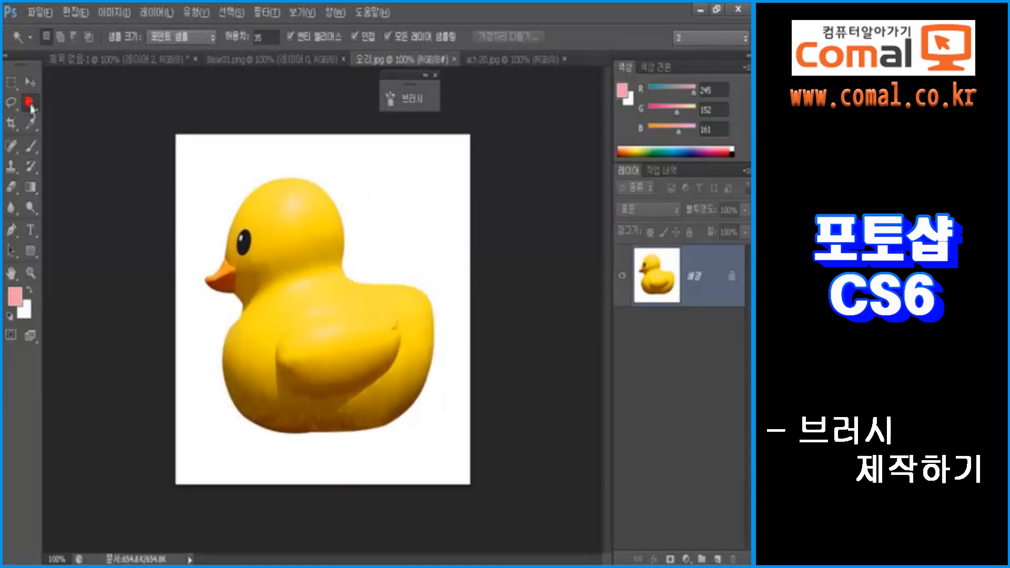
pyautogui.click(196, 199)
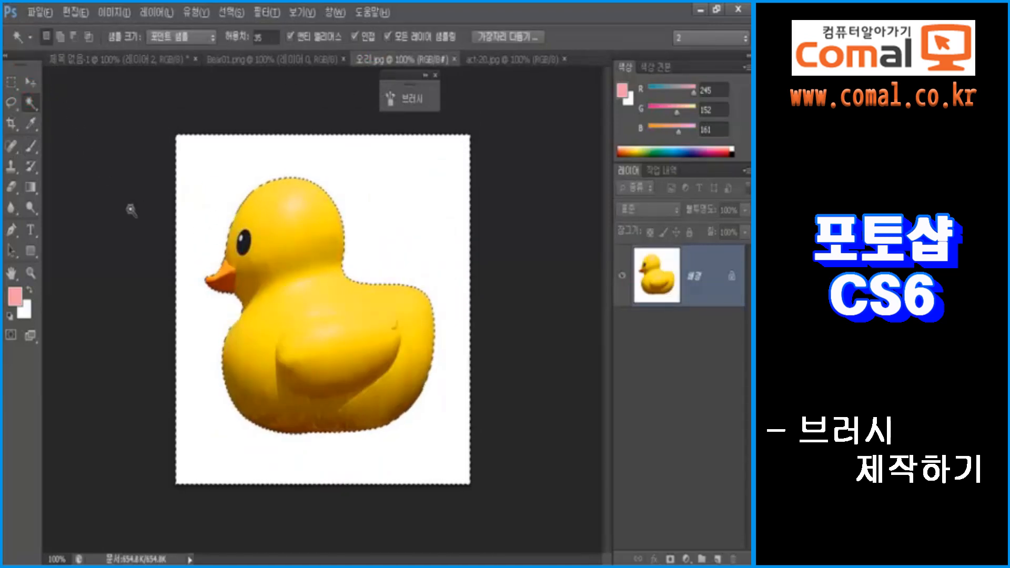
pyautogui.hotkey('ctrl', 'shift', 'i')
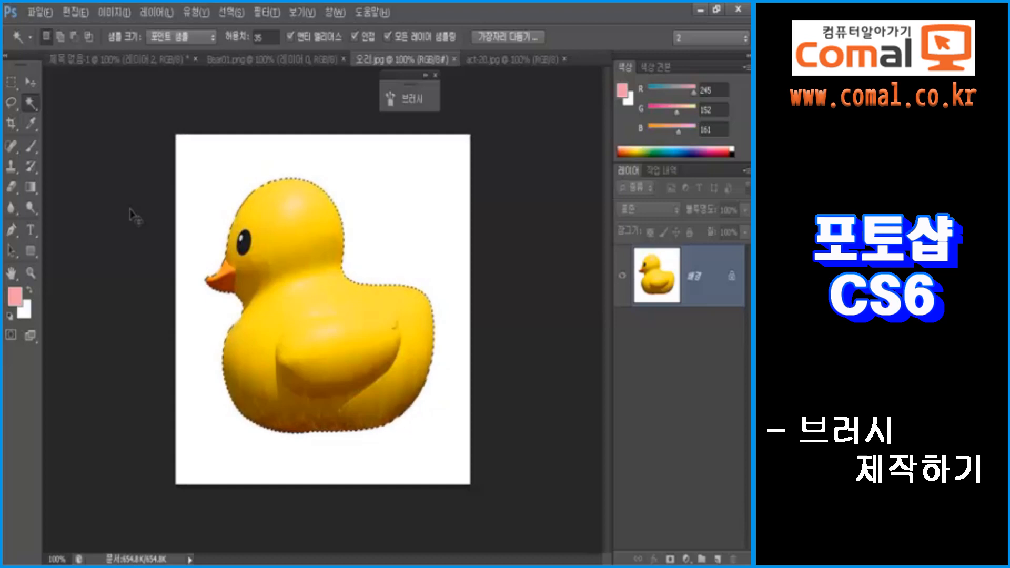
# - Paste the duck onto its own layer in the untitled document, scale it to about 44% and move it near the canvas centre
pyautogui.click(131, 60)
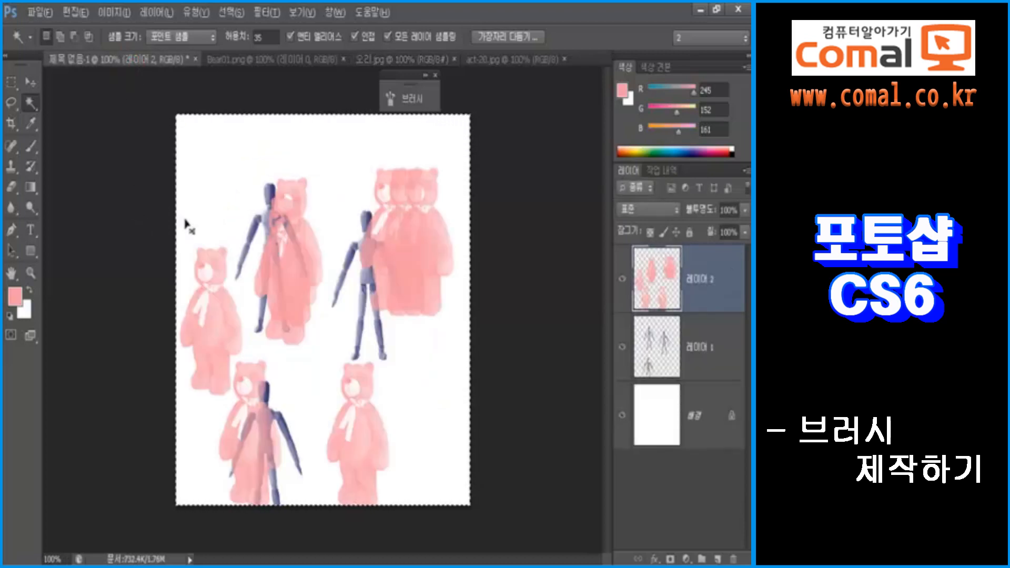
pyautogui.hotkey('ctrl', 'v')
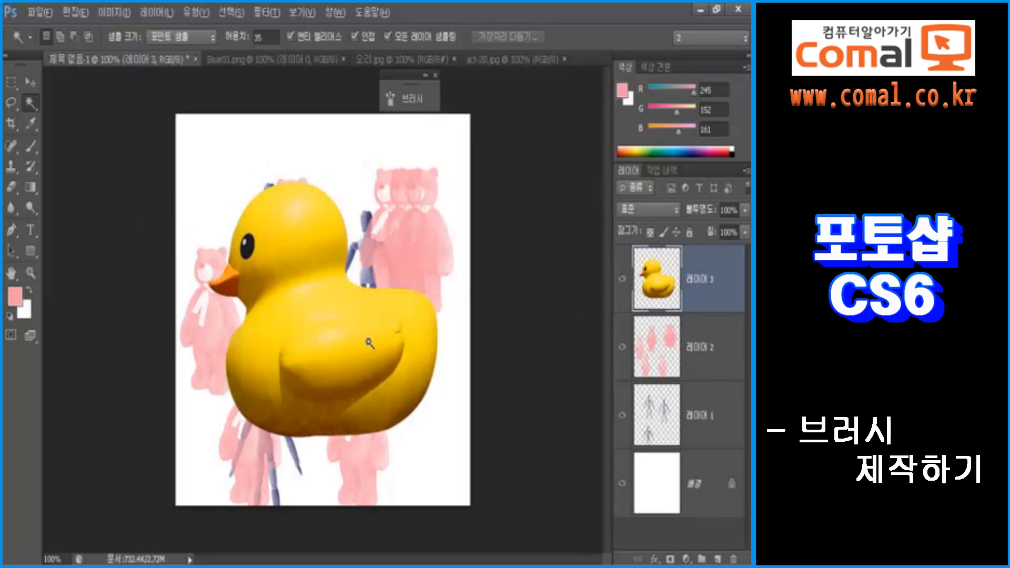
pyautogui.click(31, 83)
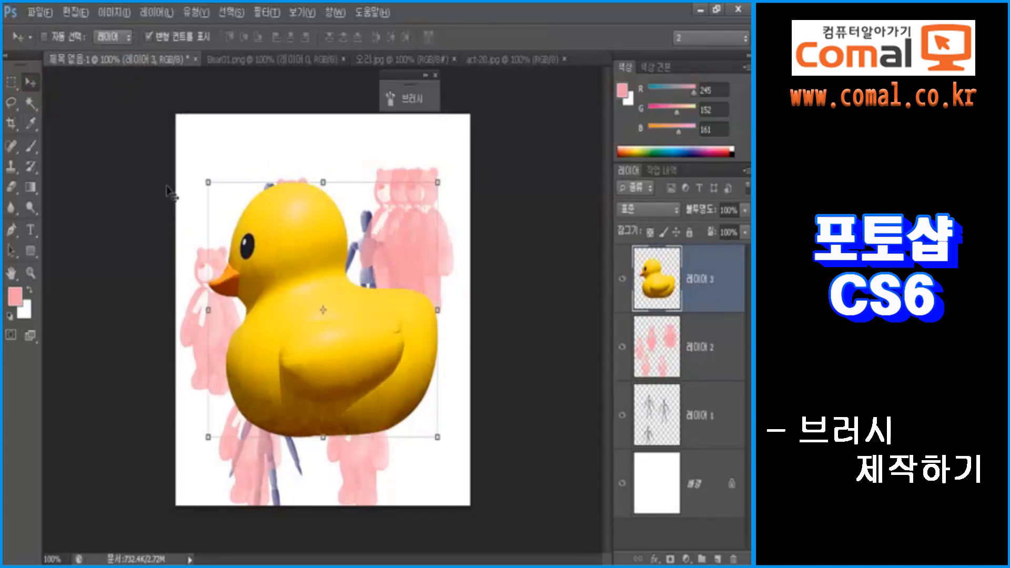
pyautogui.moveTo(208, 183); pyautogui.dragTo(337, 327)
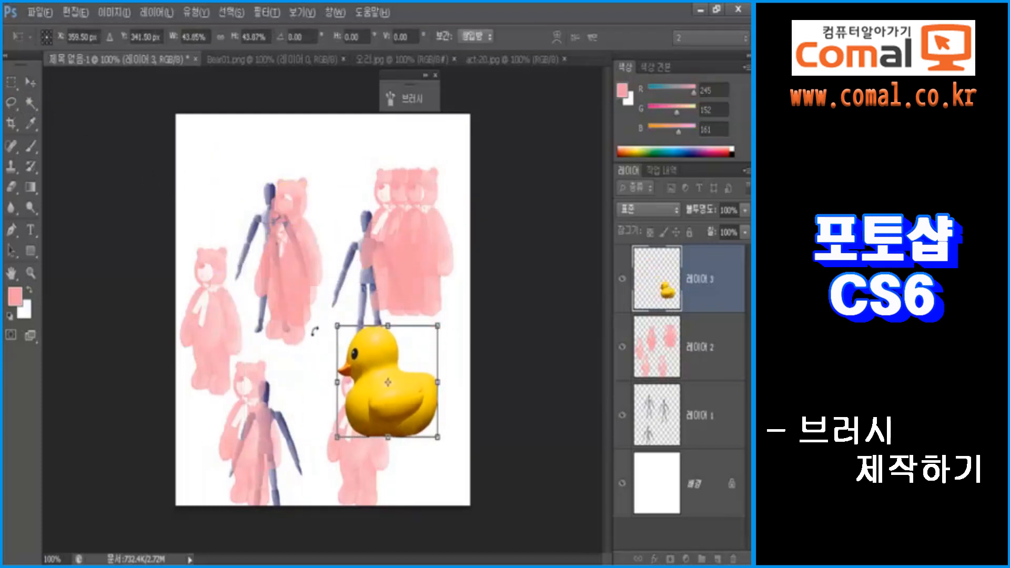
pyautogui.moveTo(396, 412); pyautogui.dragTo(317, 358)
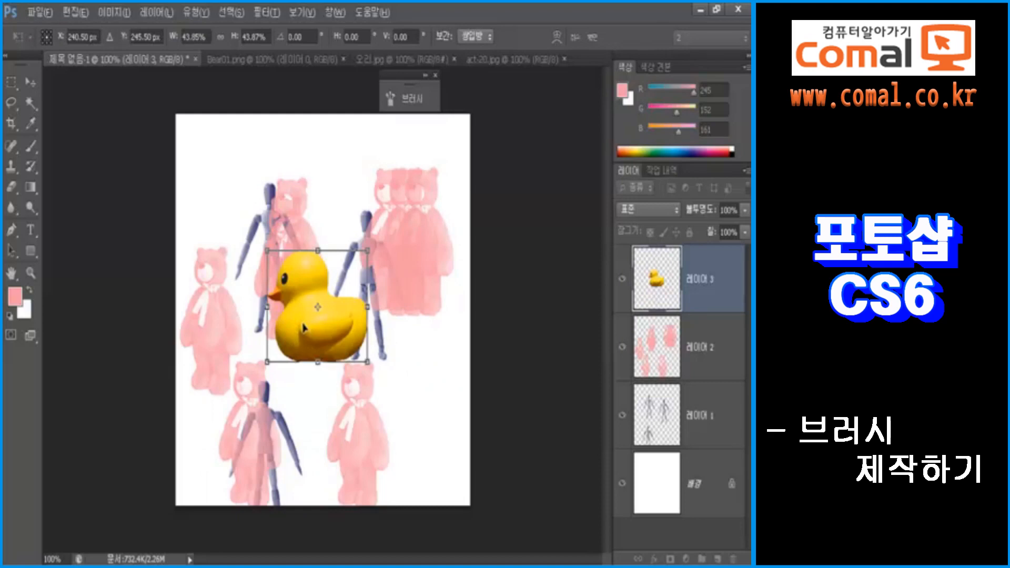
pyautogui.press('Return')
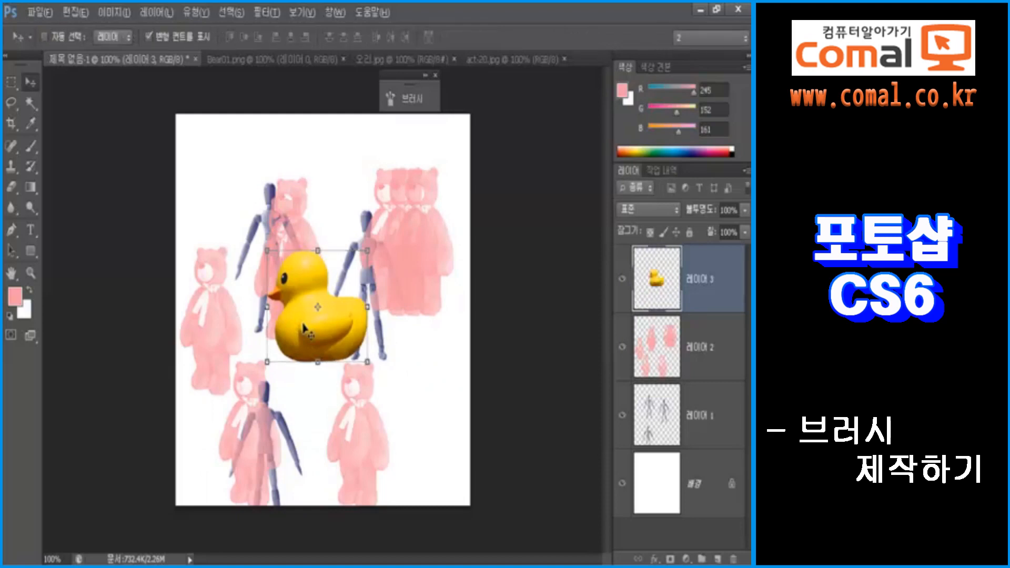
# - Load the duck layer's outline as a selection and define it as a brush preset named 오리
pyautogui.keyDown('ctrl'); pyautogui.click(659, 279); pyautogui.keyUp('ctrl')
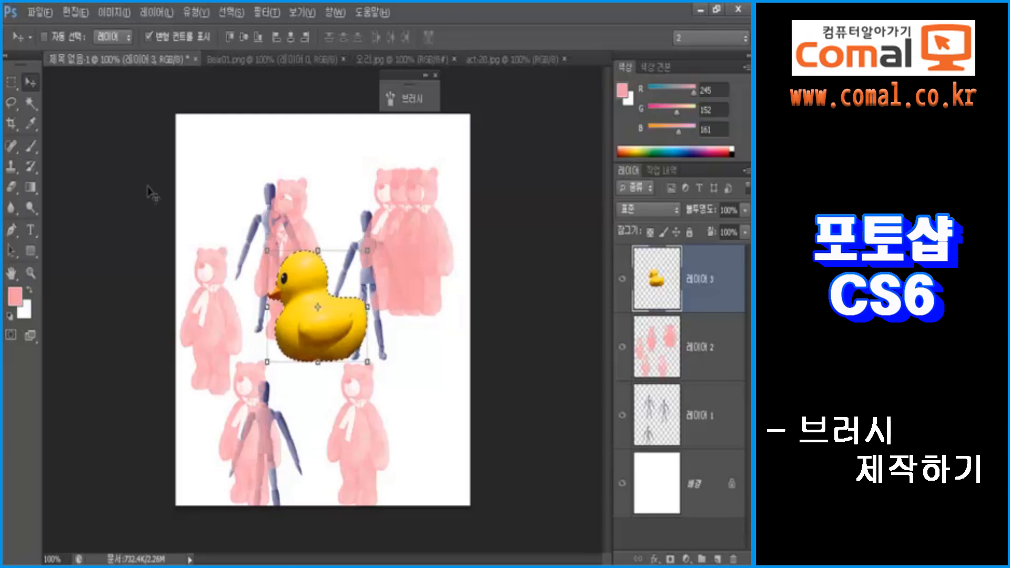
pyautogui.click(78, 13)
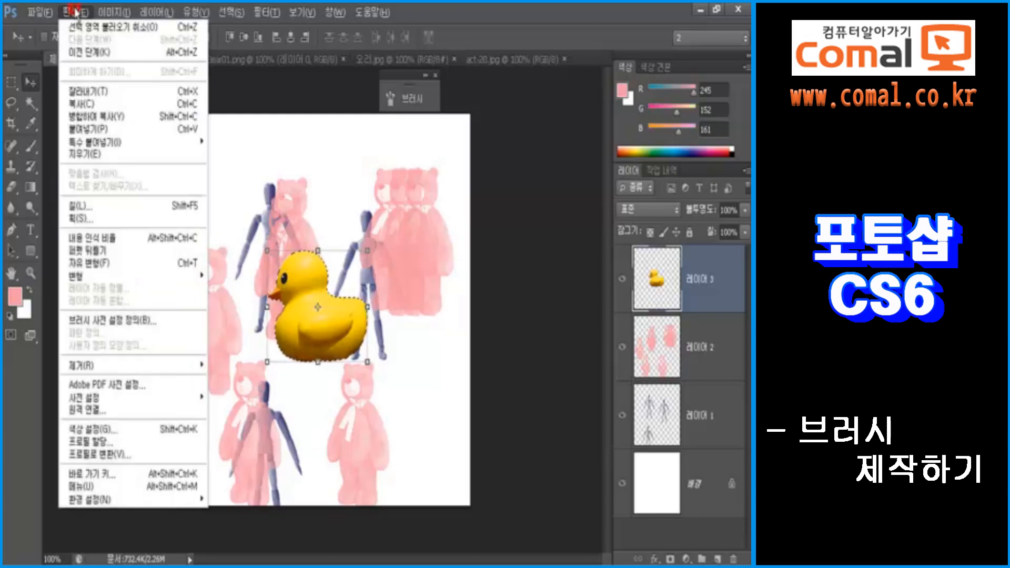
pyautogui.click(104, 322)
pyautogui.write('ㅇ')
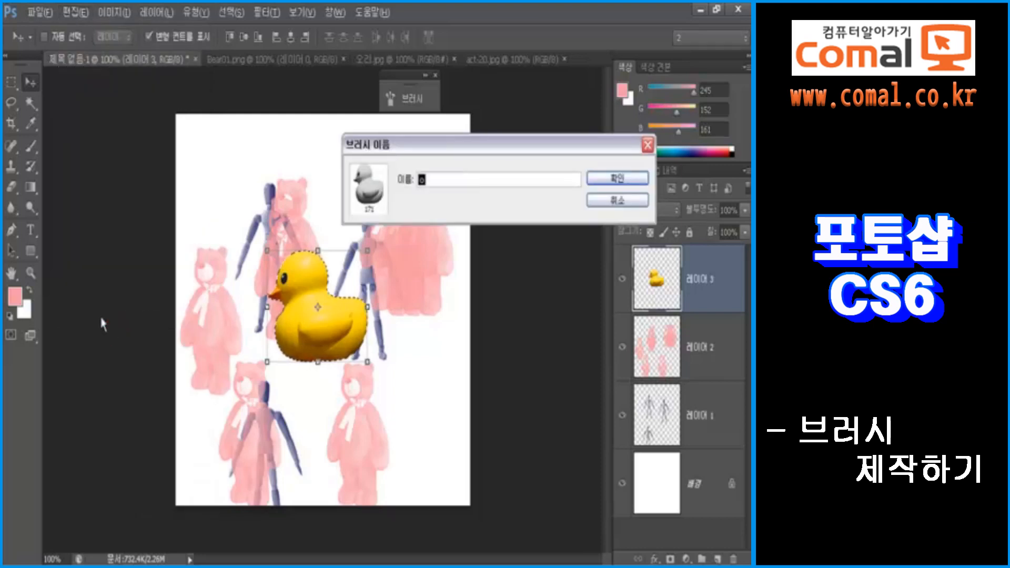
pyautogui.write('ㅗㄹㅣ')
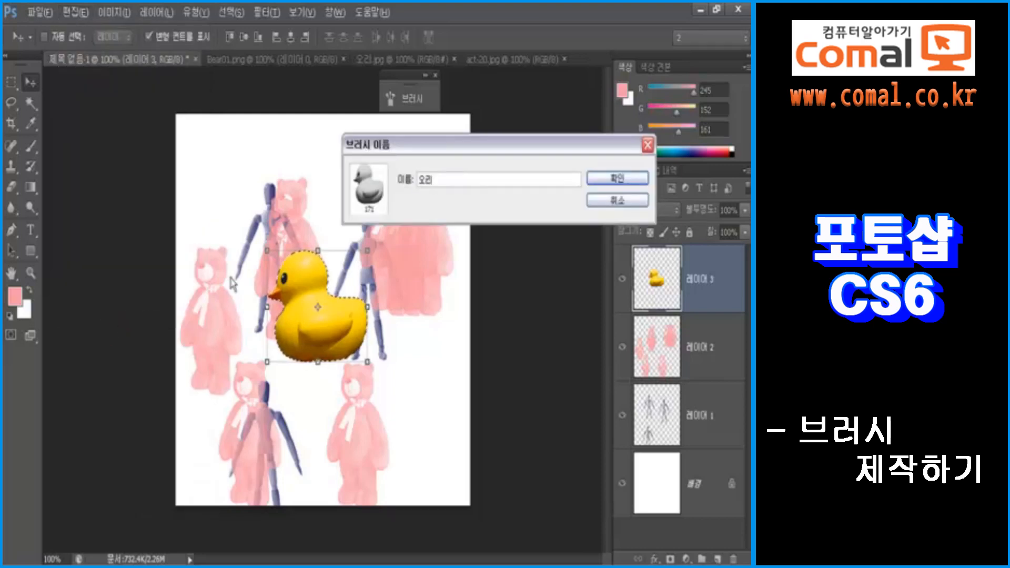
pyautogui.click(626, 180)
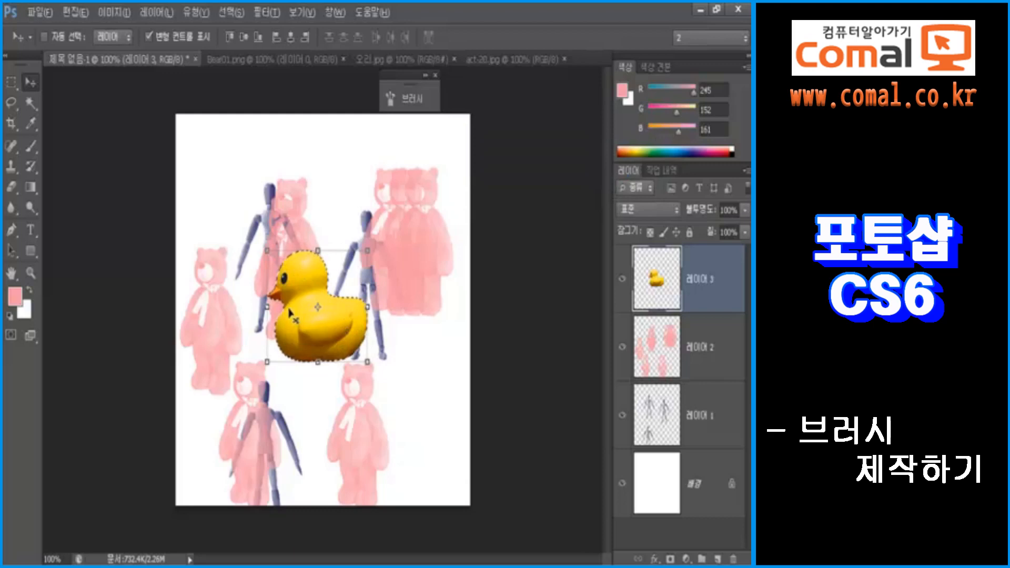
# - Select the whole canvas, delete the pasted duck from its layer and deselect
pyautogui.hotkey('ctrl', 'a')
pyautogui.press('Delete')
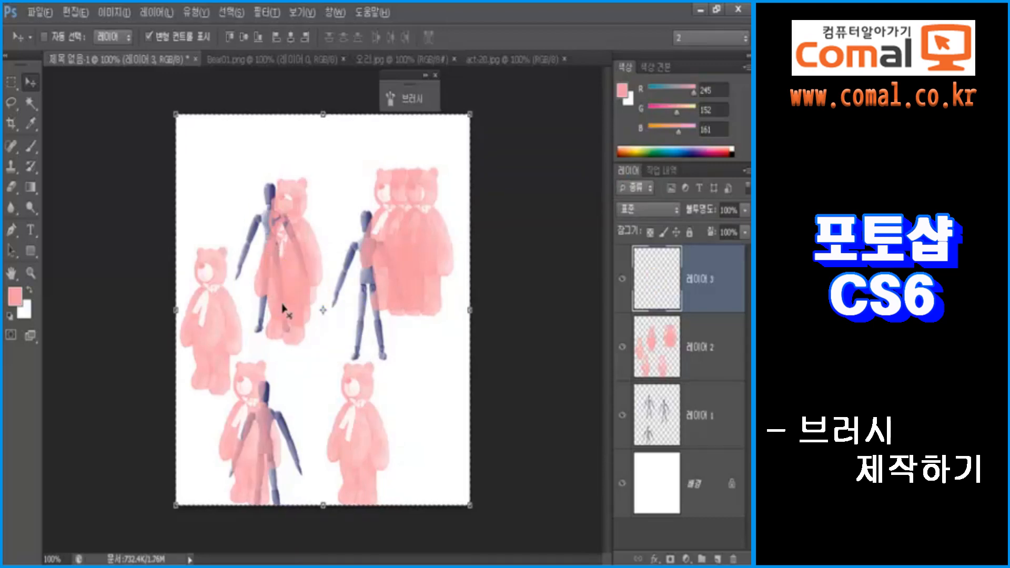
pyautogui.hotkey('ctrl', 'd')
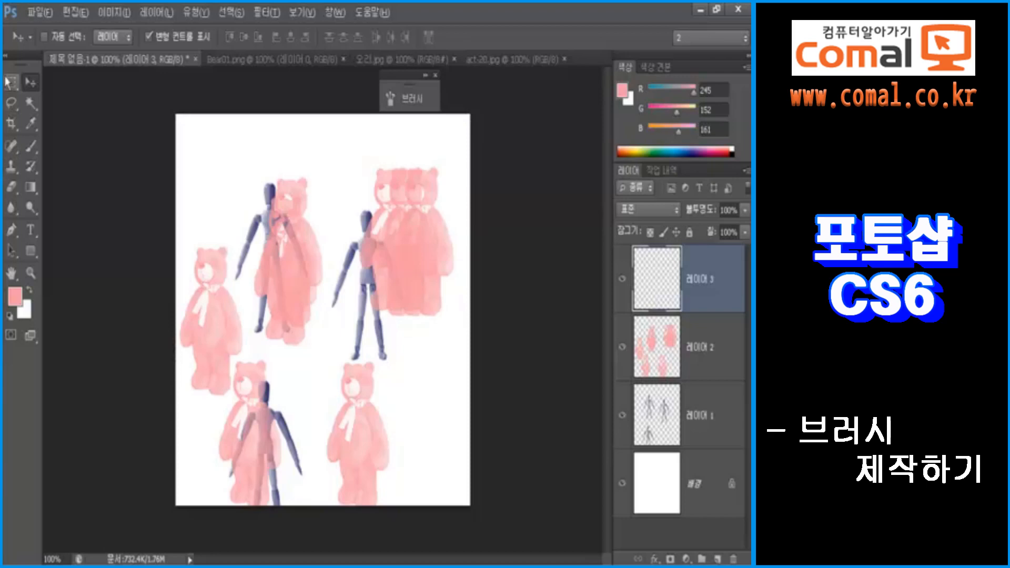
# - Choose the 171 px duck brush and stamp three pink ducks at the lower right, lower middle and upper left of the canvas
pyautogui.click(30, 145)
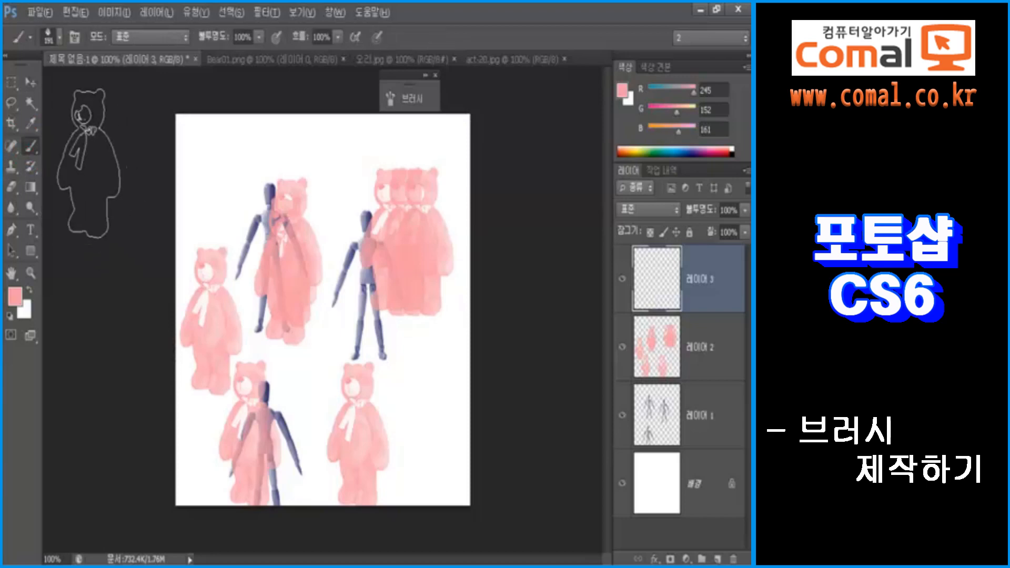
pyautogui.click(59, 37)
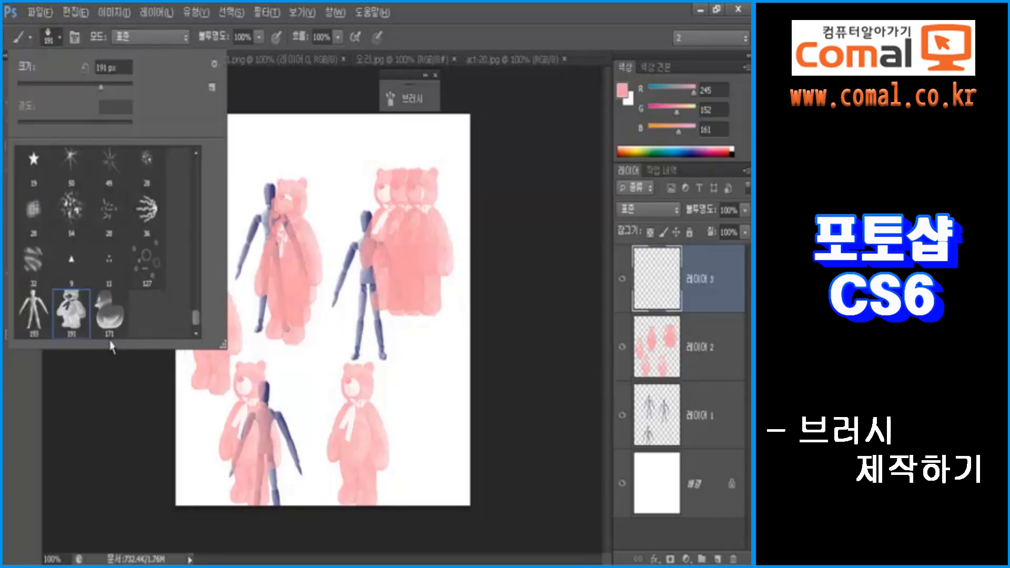
pyautogui.click(109, 314)
pyautogui.click(451, 415)
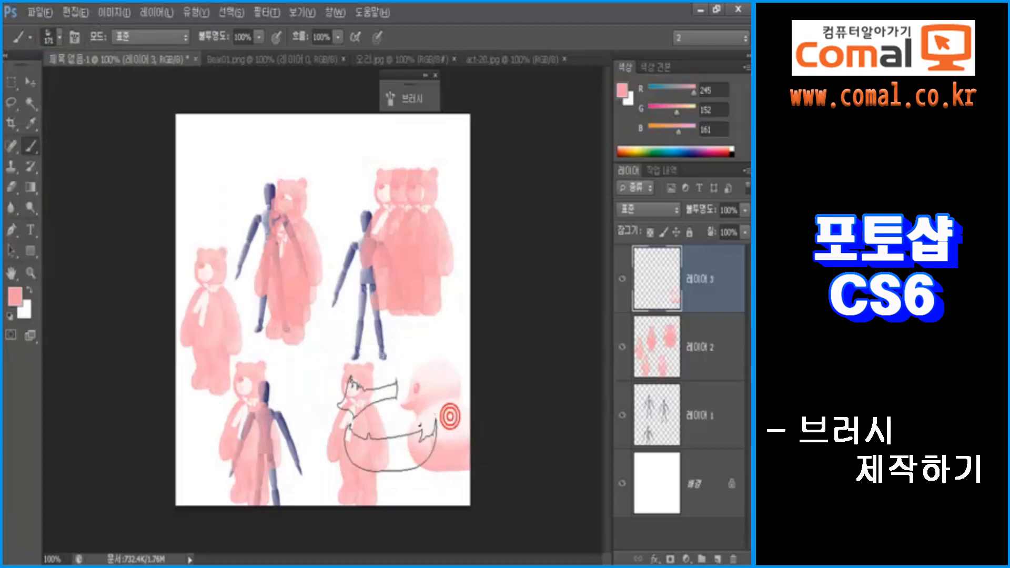
pyautogui.click(346, 388)
pyautogui.click(254, 231)
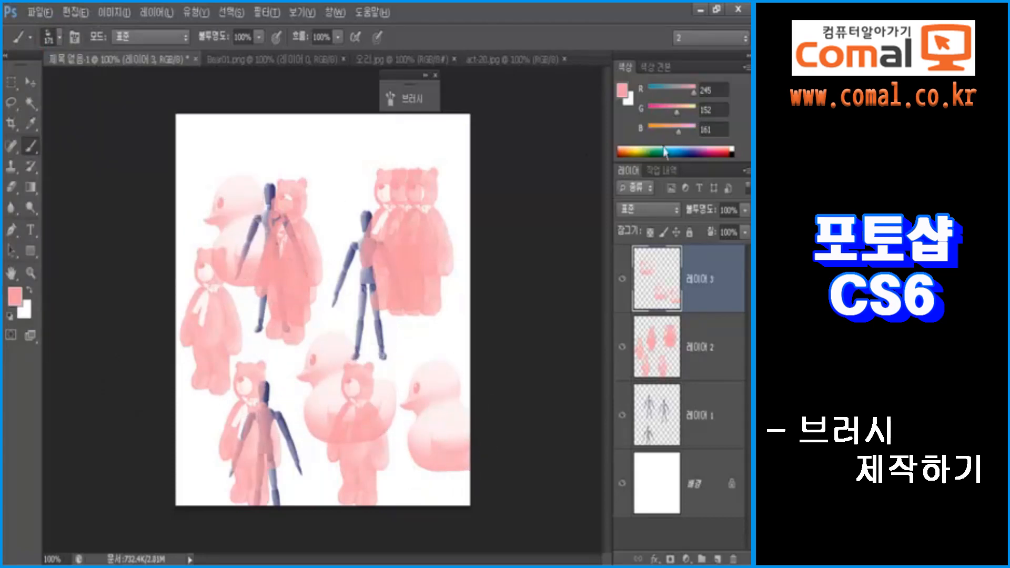
# - Change the foreground colour to yellow (R 241, G 234, B 62) and stamp three yellow ducks diagonally across the canvas
pyautogui.click(646, 151)
pyautogui.click(413, 342)
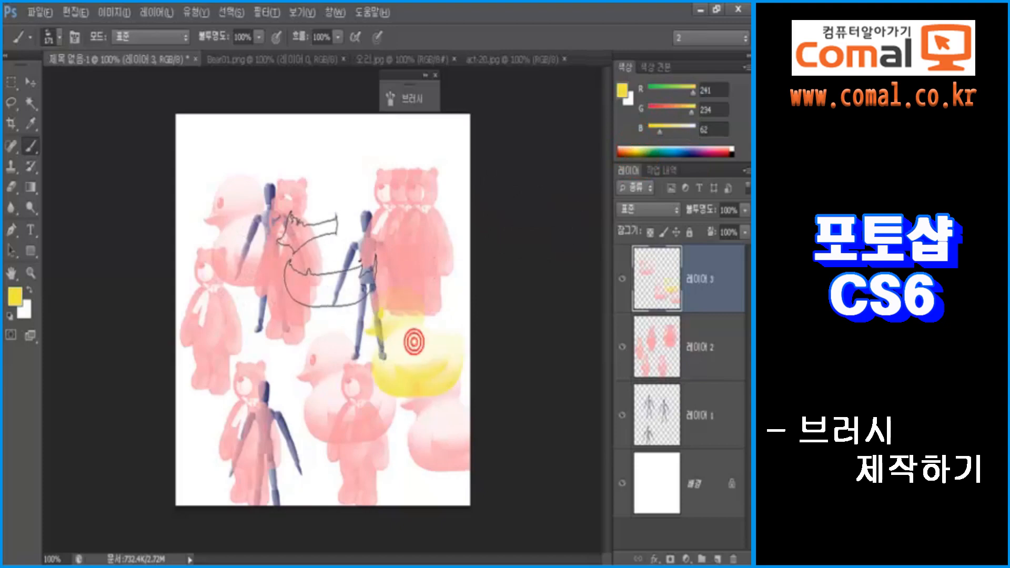
pyautogui.click(327, 251)
pyautogui.click(266, 196)
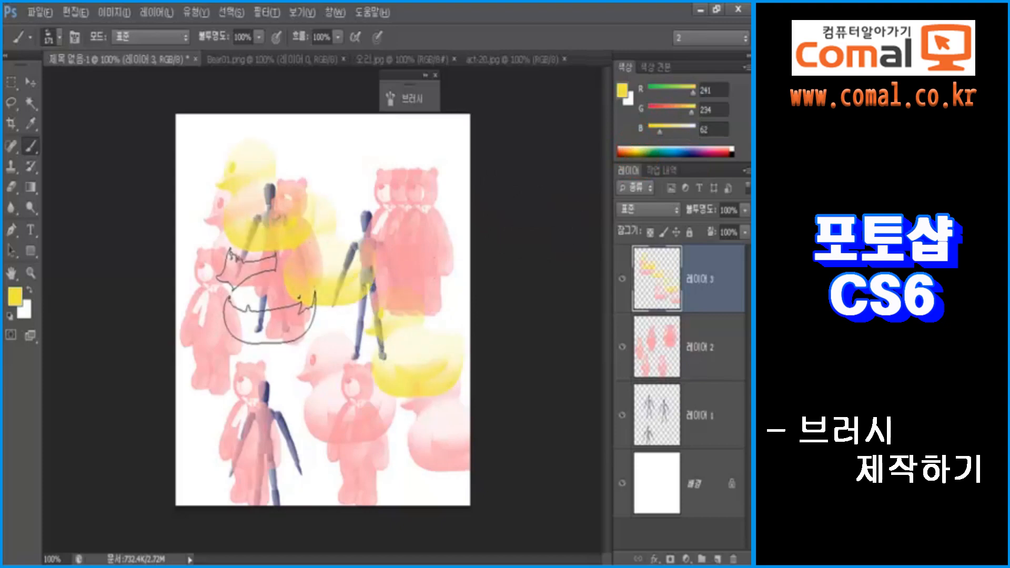